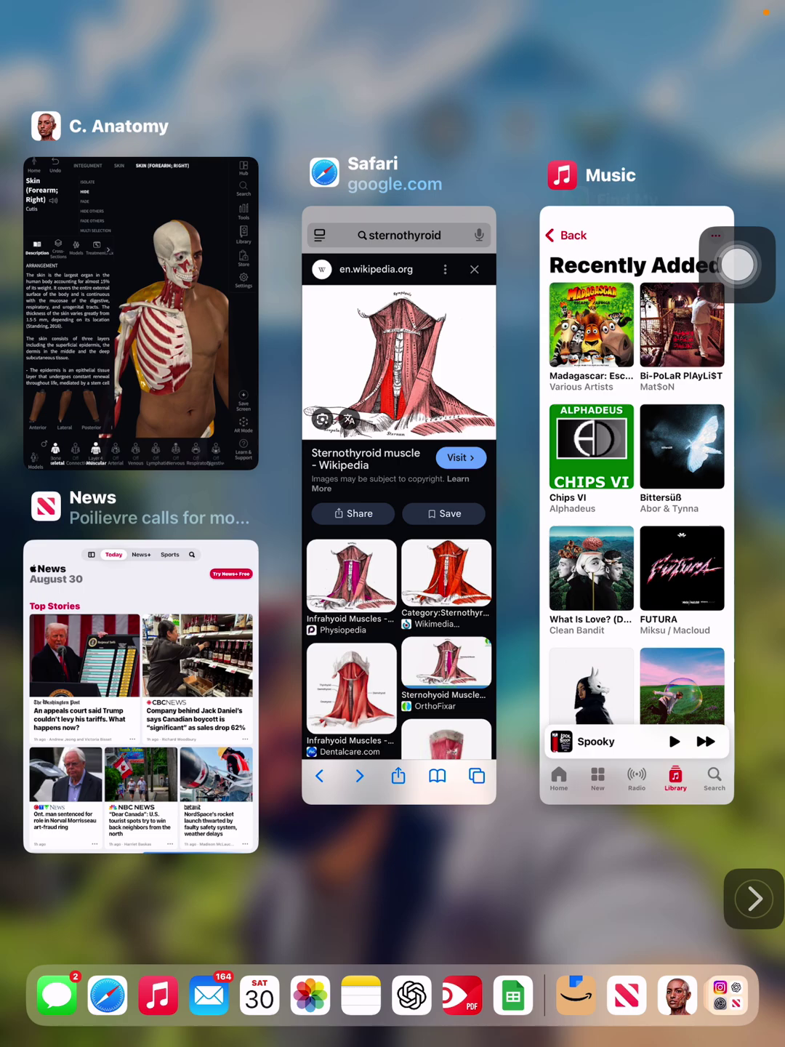
# Search Safari for 'ingrown sternum' and show the image results beside Toronto Notes.
pyautogui.click(461, 996)
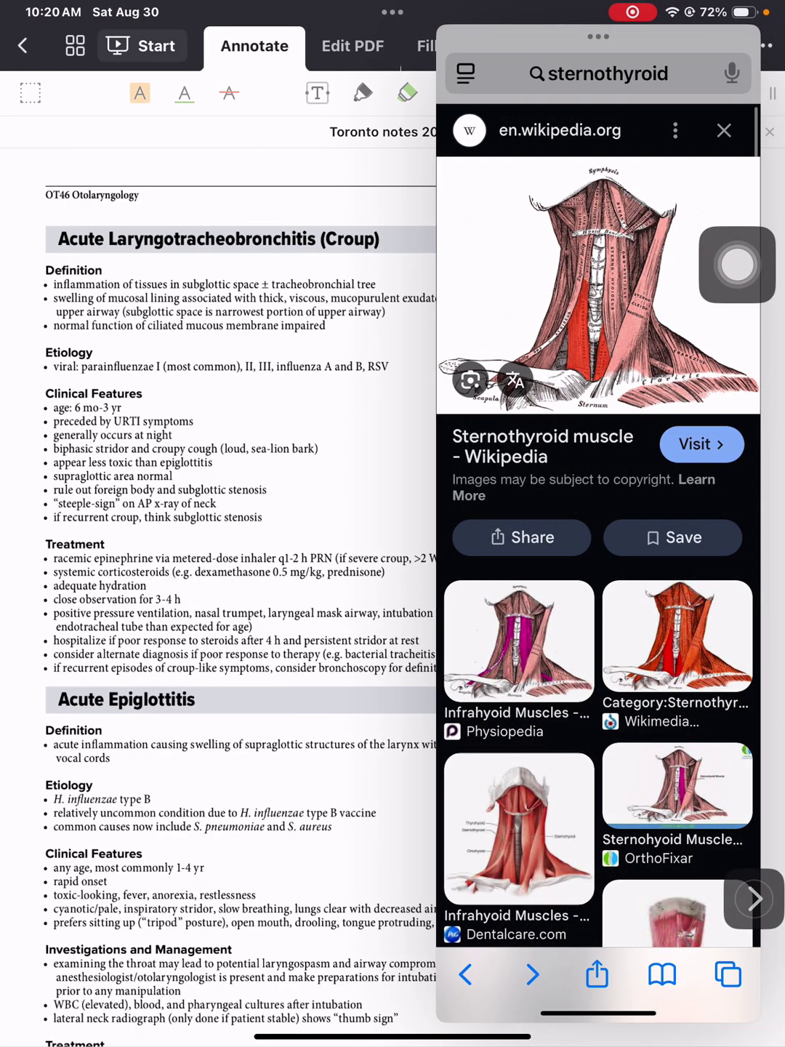
pyautogui.click(601, 75)
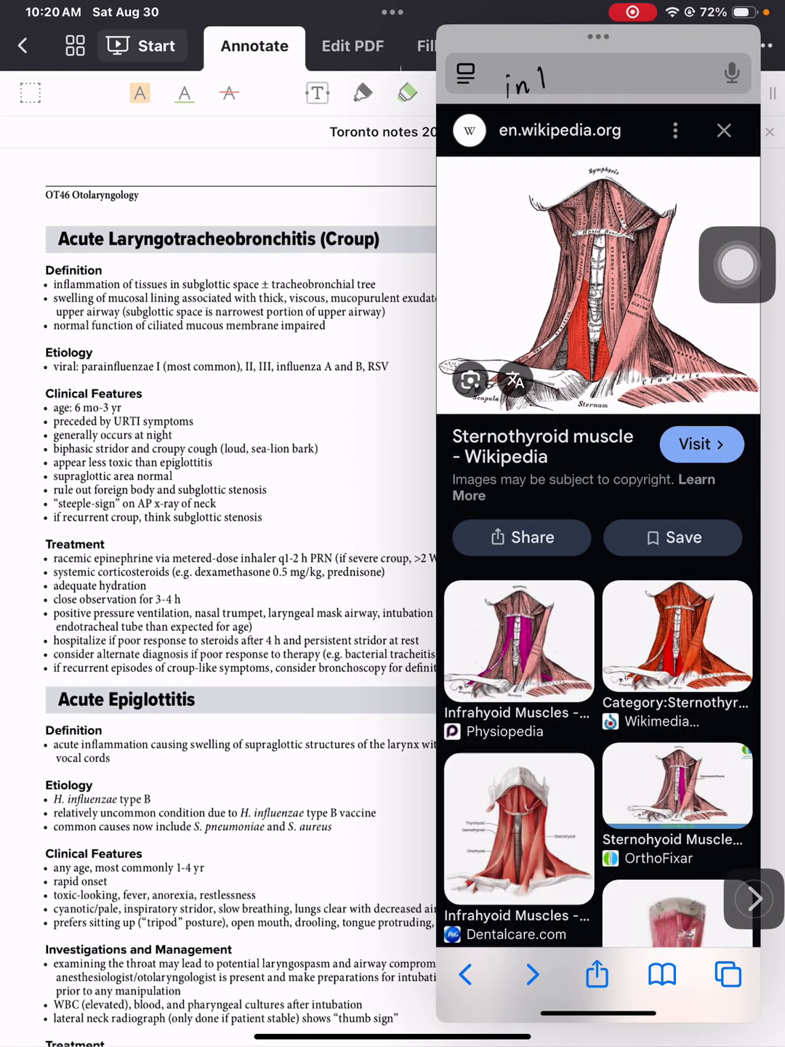
pyautogui.write('own ster')
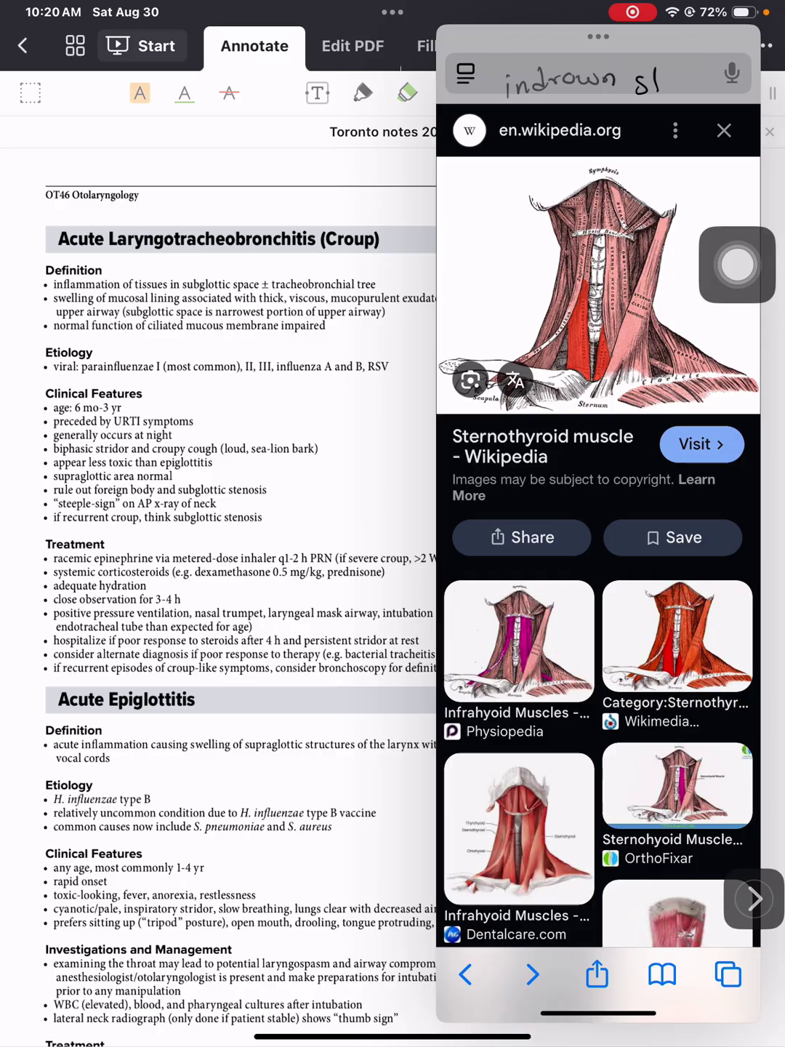
pyautogui.write('n')
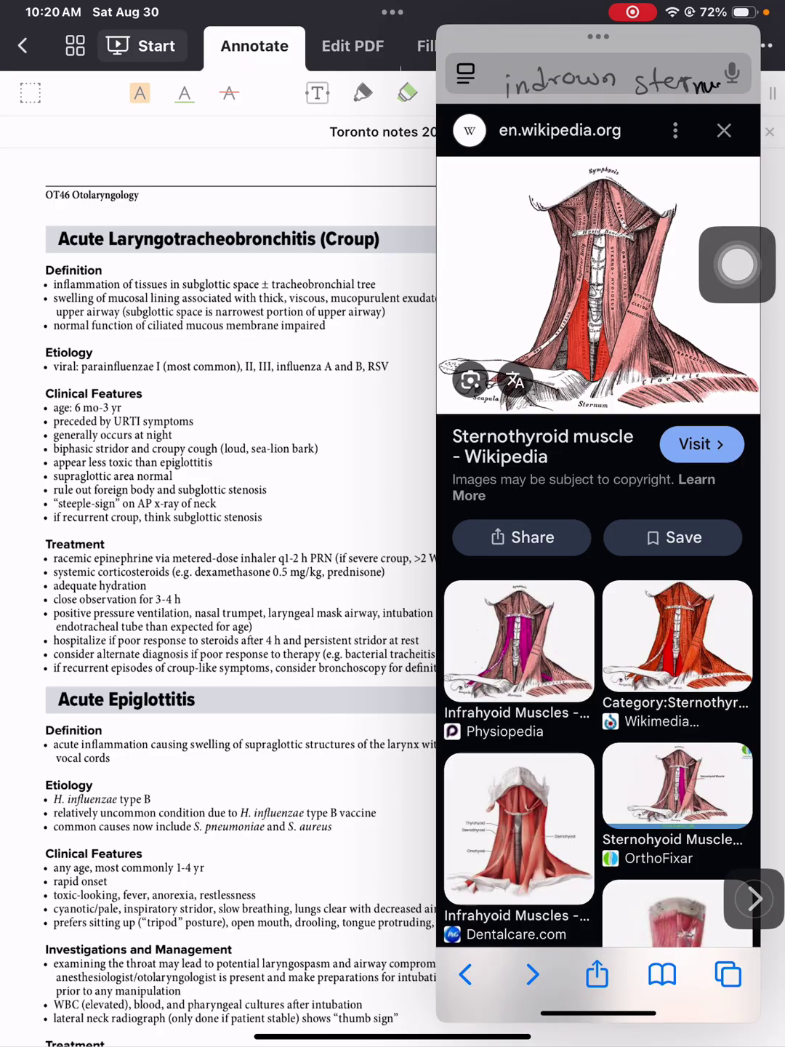
pyautogui.write('um')
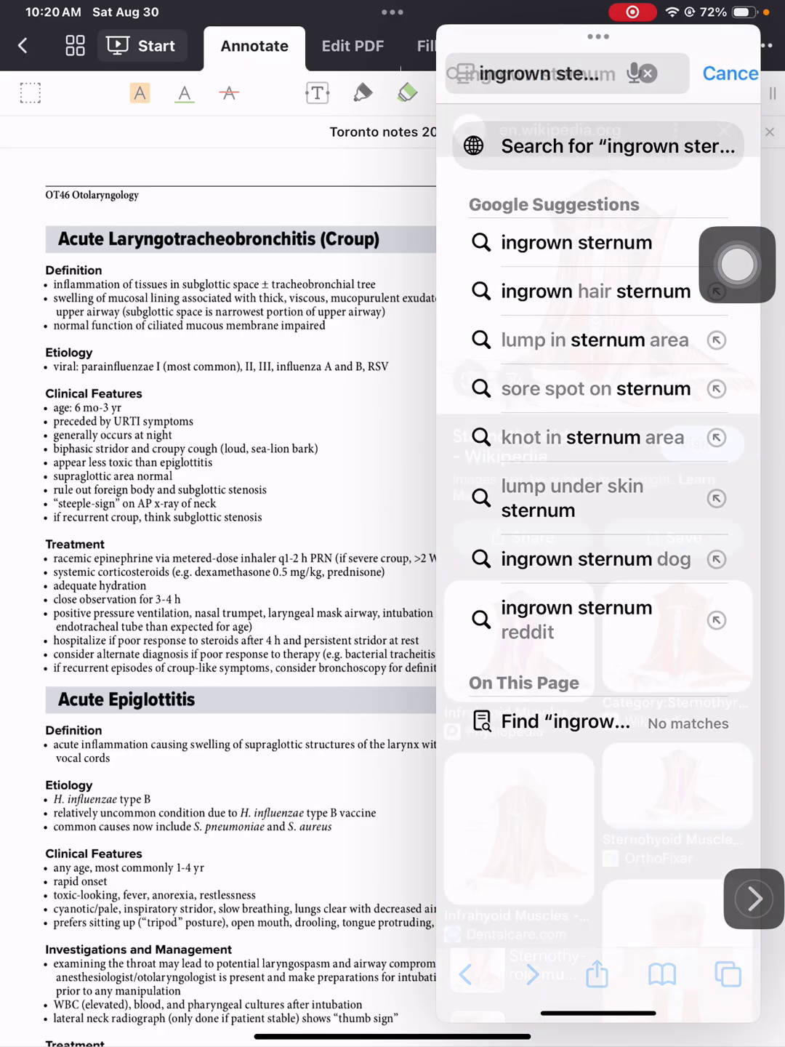
pyautogui.press('Return')
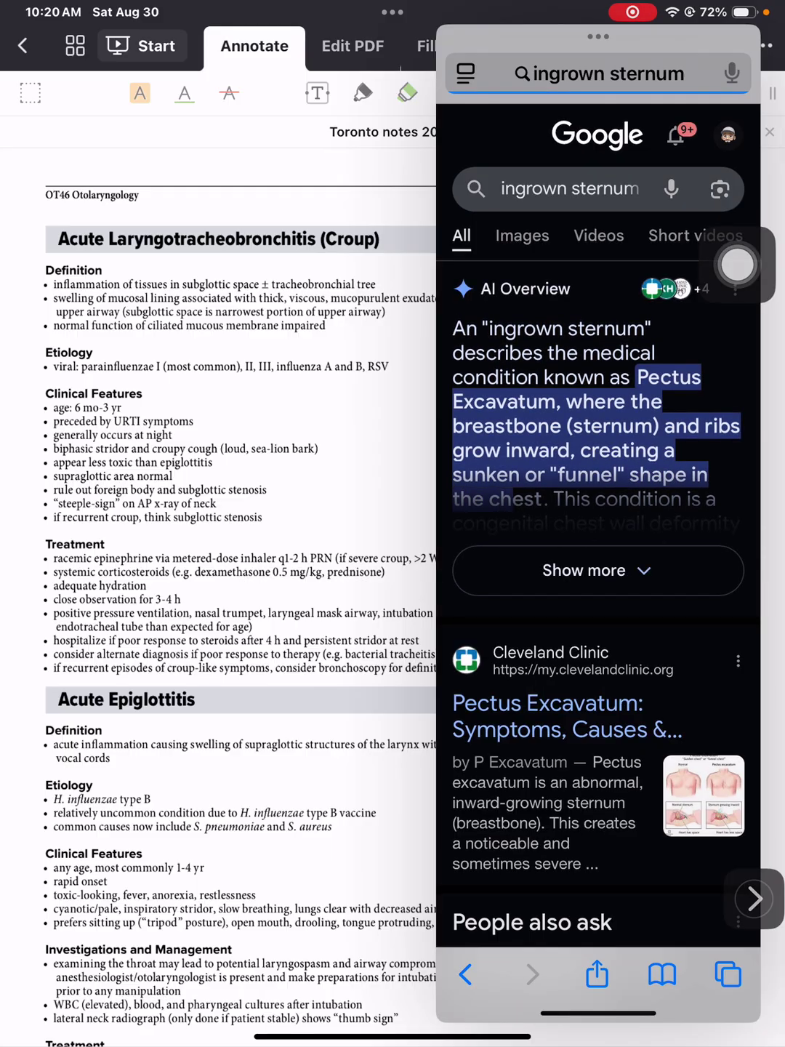
pyautogui.click(522, 235)
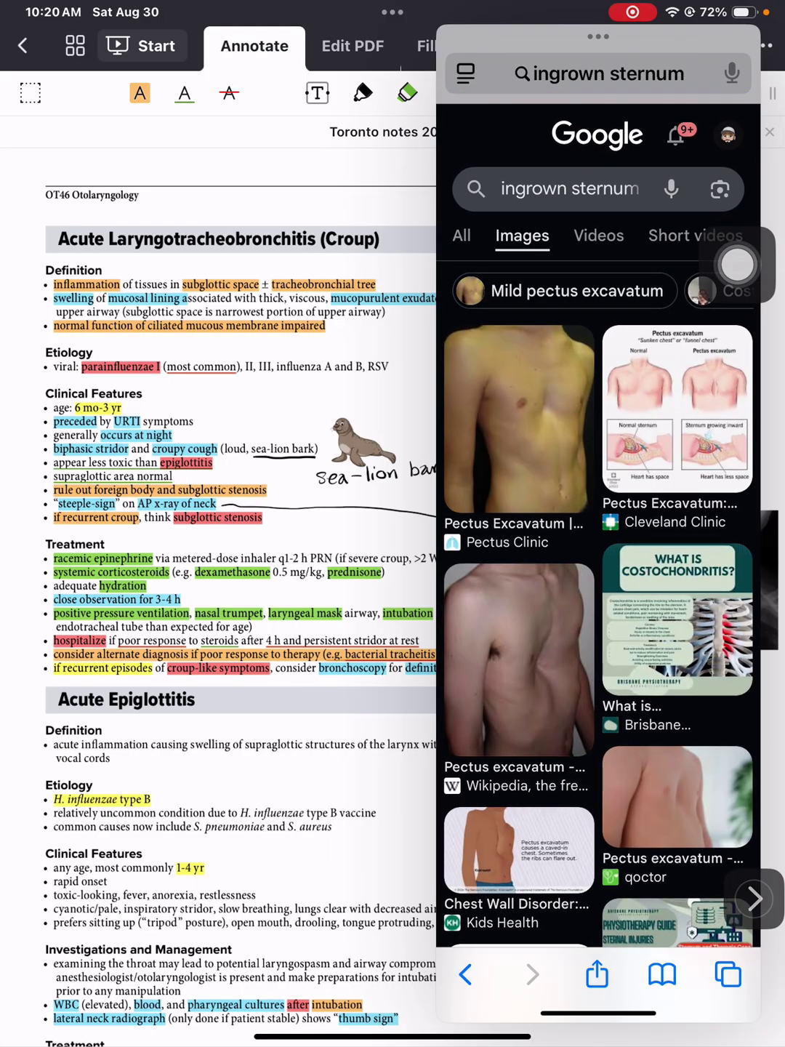
# Drop the Cleveland Clinic pectus excavatum diagram onto the croup page, then delete it.
pyautogui.click(678, 408)
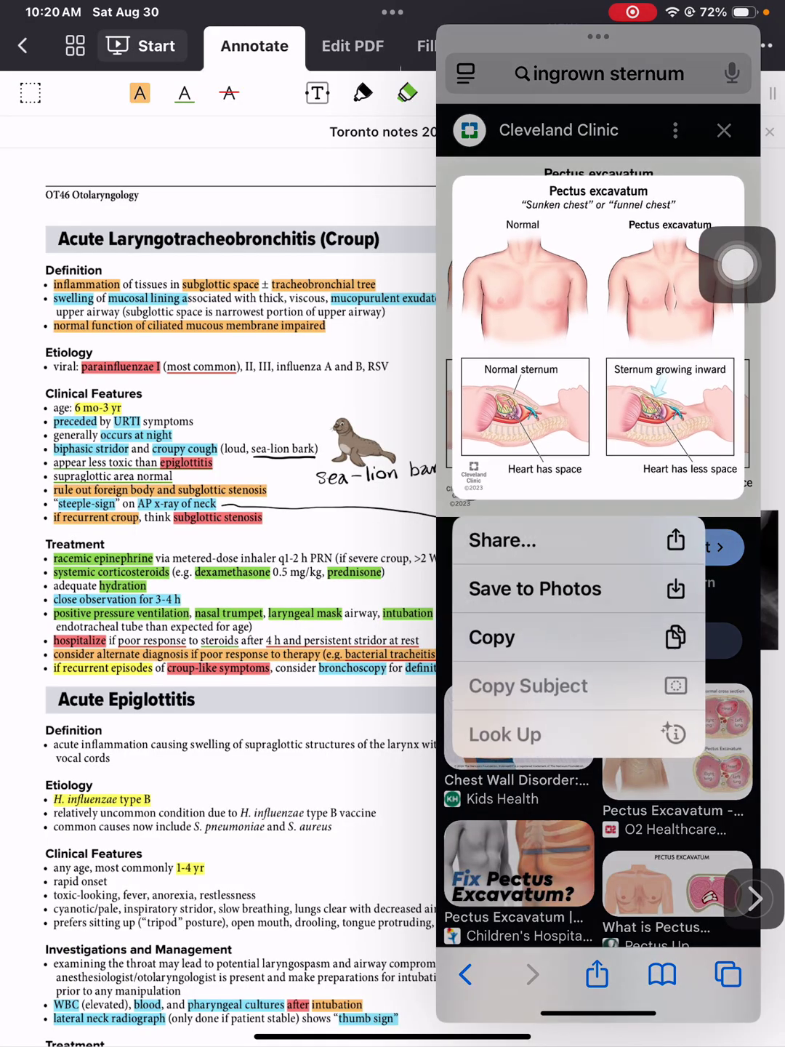
pyautogui.moveTo(597, 327); pyautogui.dragTo(246, 573)
pyautogui.moveTo(597, 36); pyautogui.dragTo(781, 36)
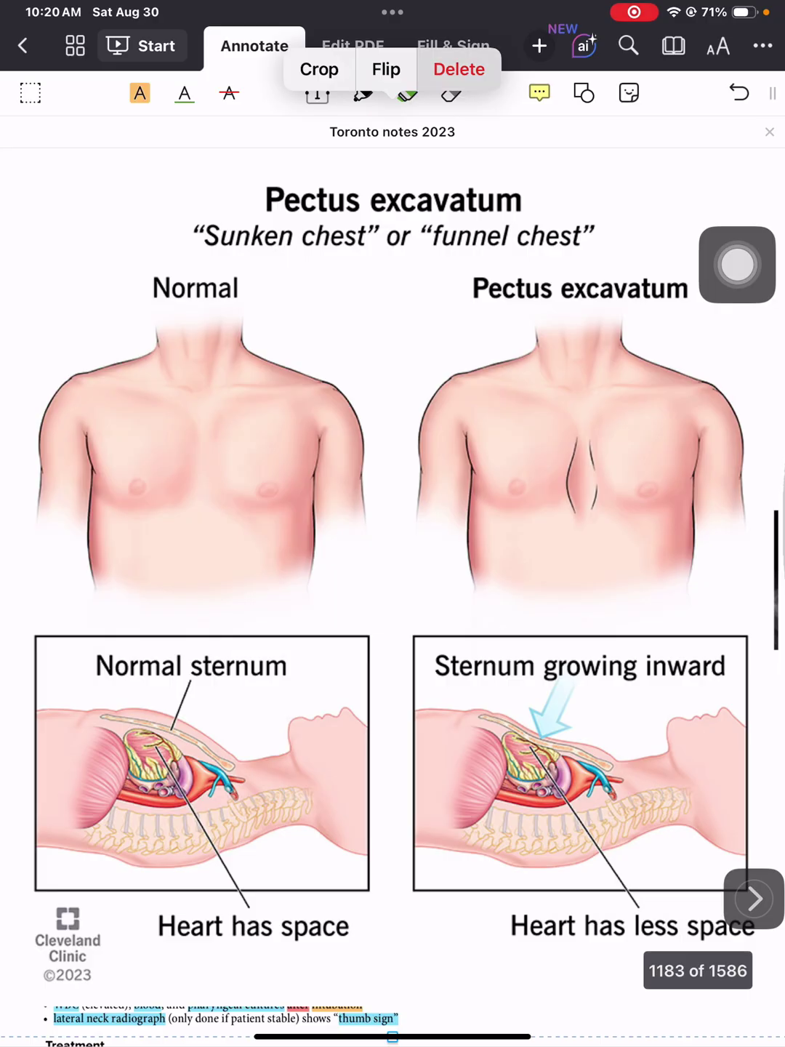
pyautogui.click(458, 69)
pyautogui.scroll(5, 393, 491)
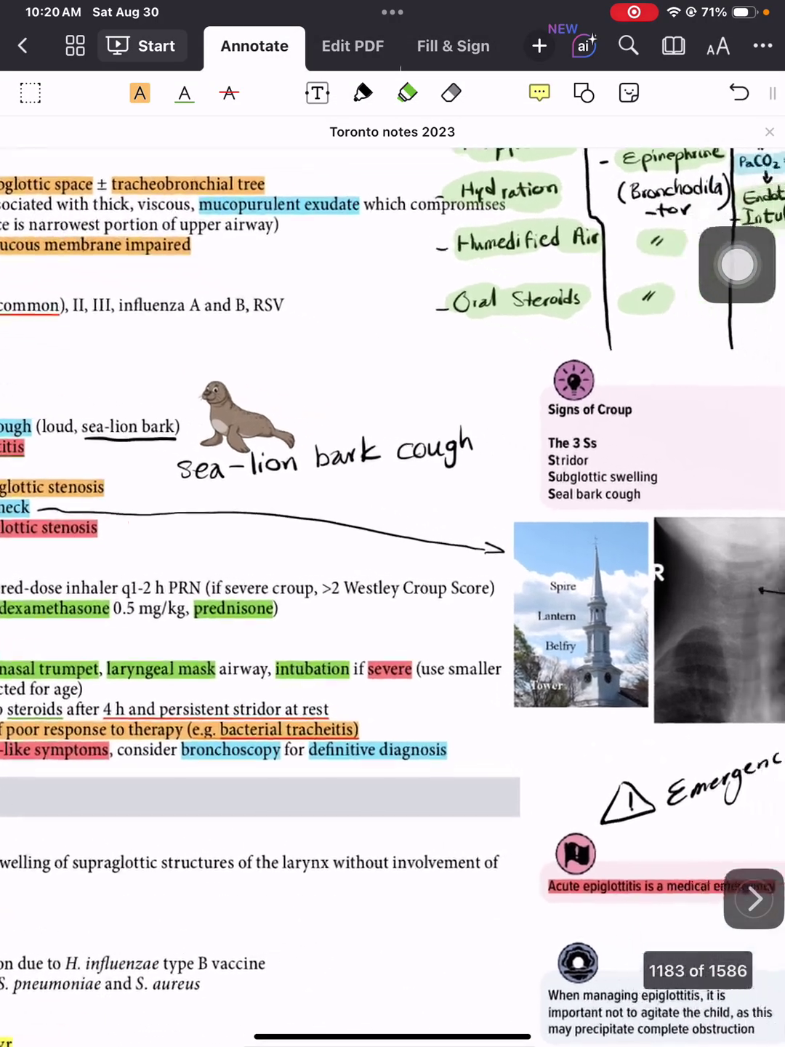
pyautogui.scroll(-5, 393, 491)
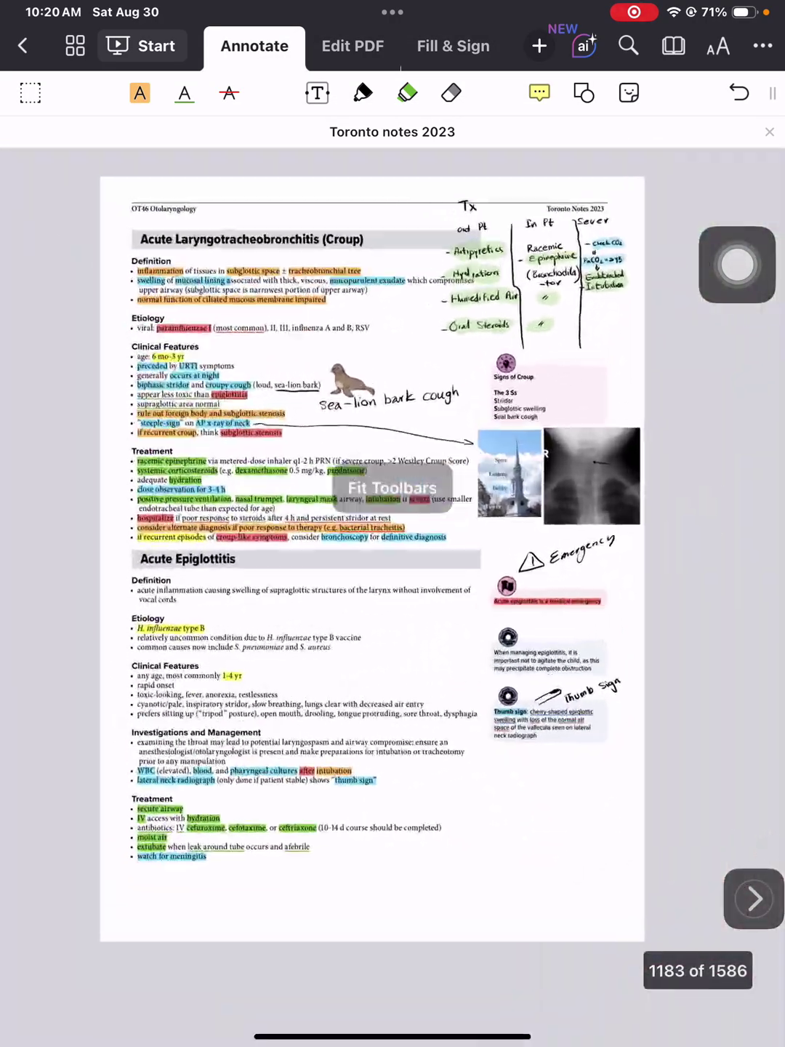
# Insert the O2 Healthcare pectus excavatum image from Safari into the PDF page.
pyautogui.moveTo(781, 491); pyautogui.dragTo(573, 491)
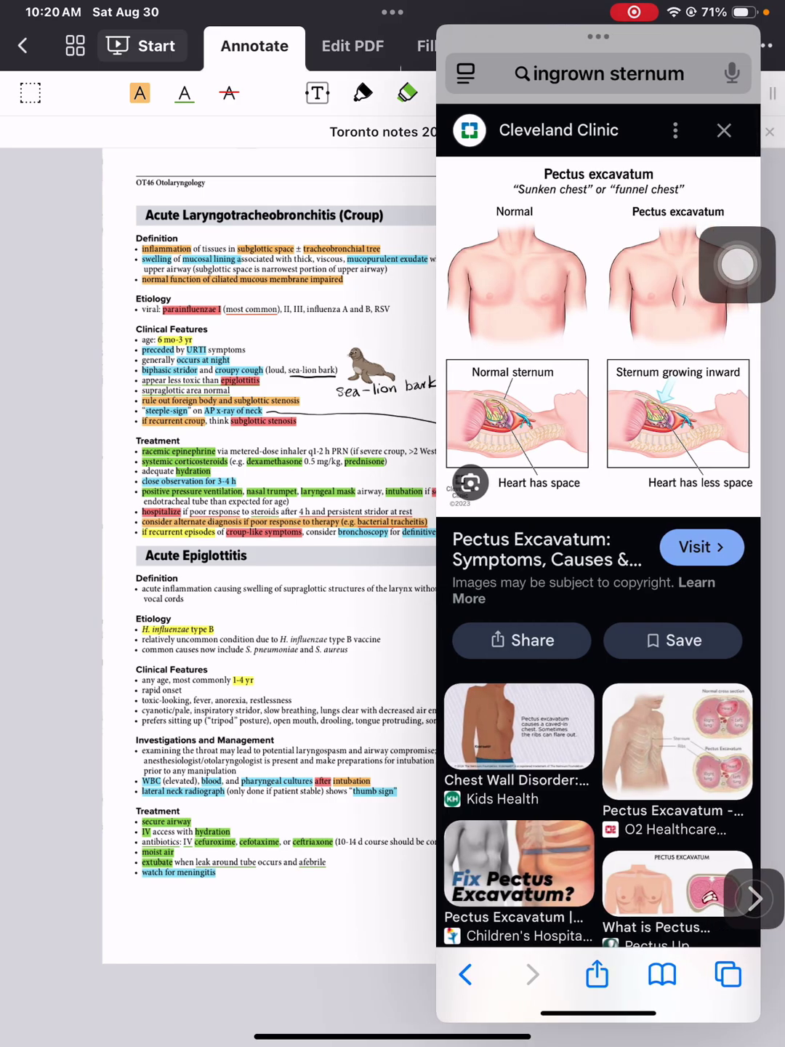
pyautogui.click(677, 742)
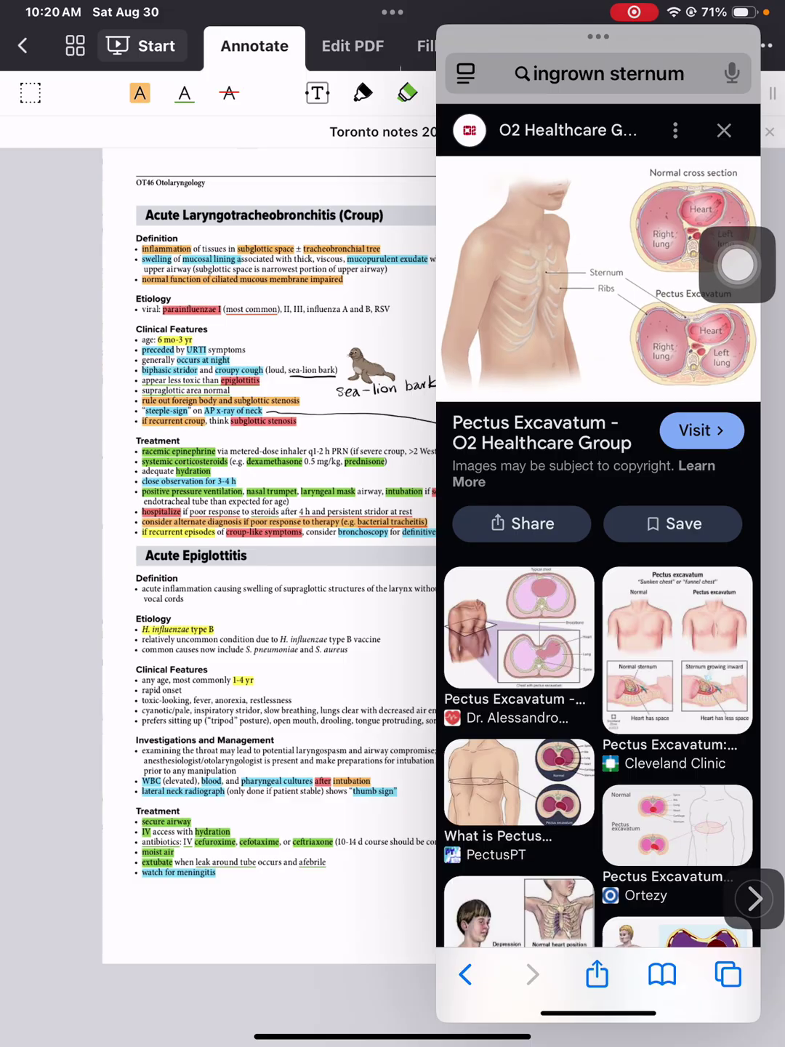
pyautogui.moveTo(532, 278); pyautogui.dragTo(270, 483)
pyautogui.moveTo(598, 36); pyautogui.dragTo(781, 36)
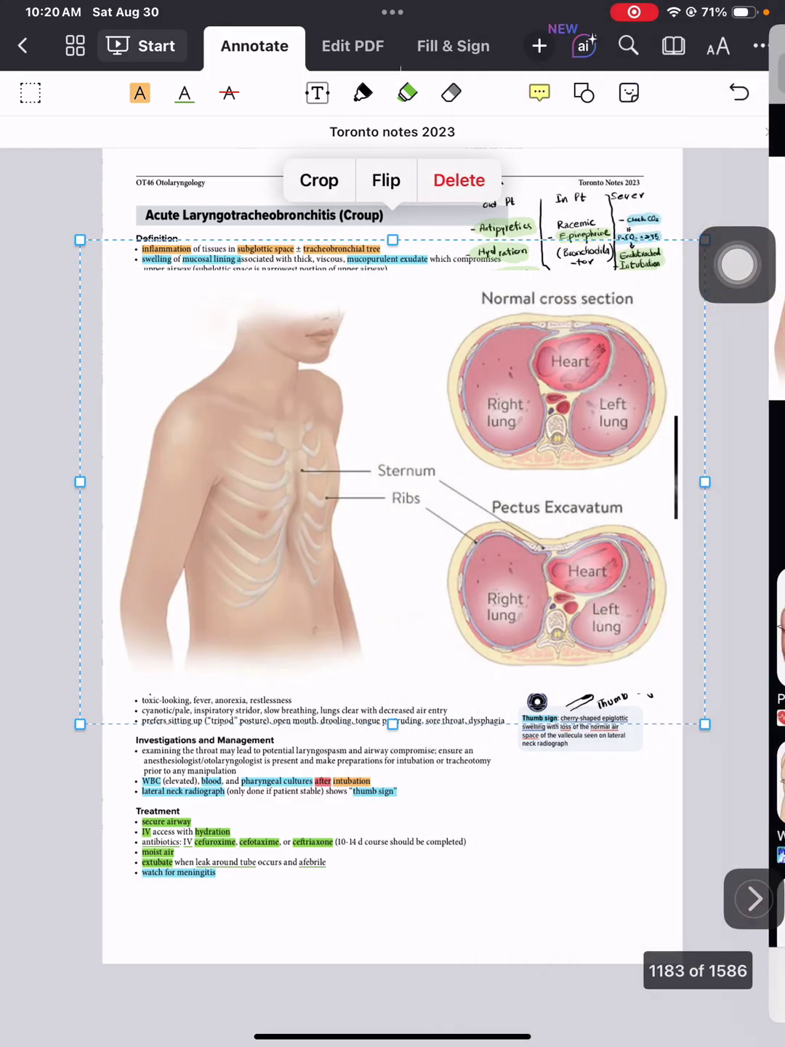
# Shrink the diagram and position it beside the Acute Epiglottitis notes.
pyautogui.moveTo(82, 241); pyautogui.dragTo(348, 515)
pyautogui.click(246, 916)
pyautogui.click(417, 605)
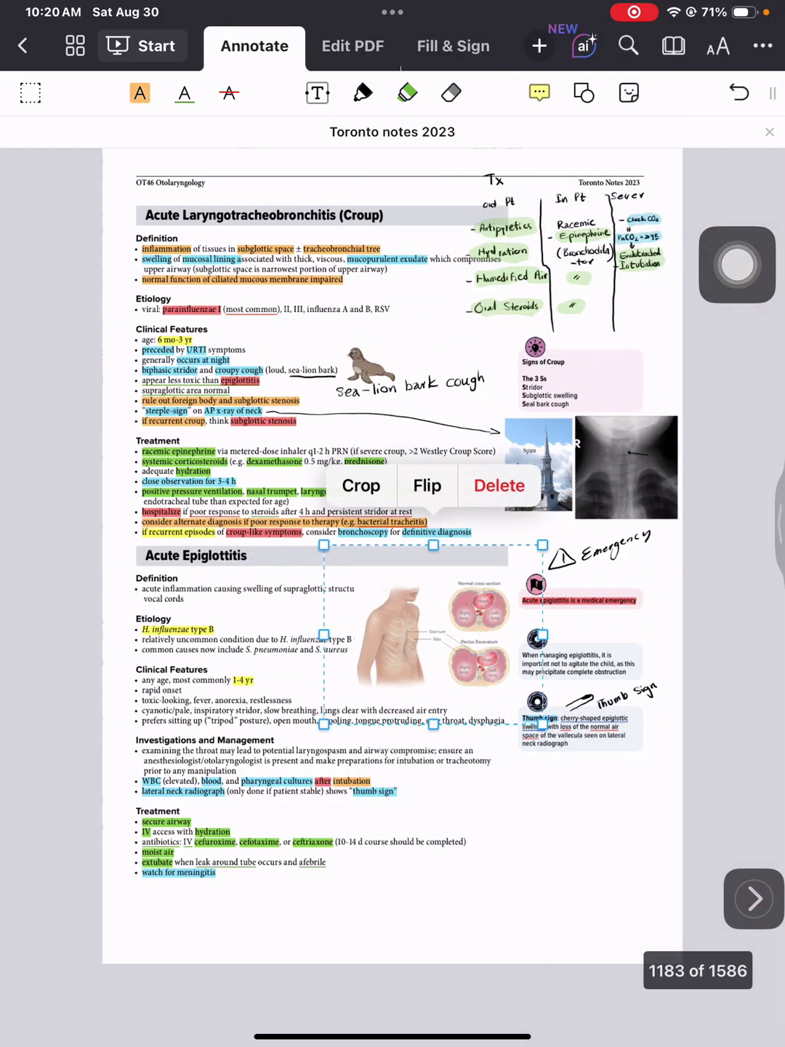
pyautogui.moveTo(417, 606)
pyautogui.mouseDown()
pyautogui.moveTo(565, 646)
pyautogui.moveTo(408, 643)
pyautogui.mouseUp()
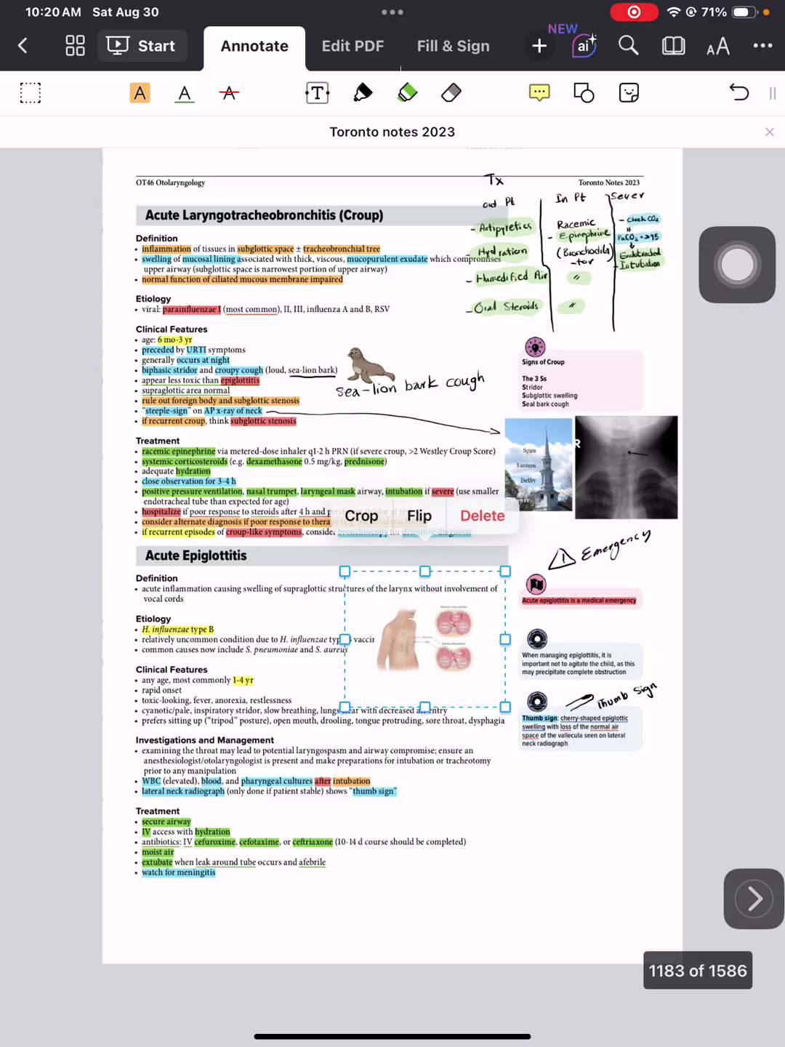
pyautogui.moveTo(473, 696); pyautogui.dragTo(505, 707)
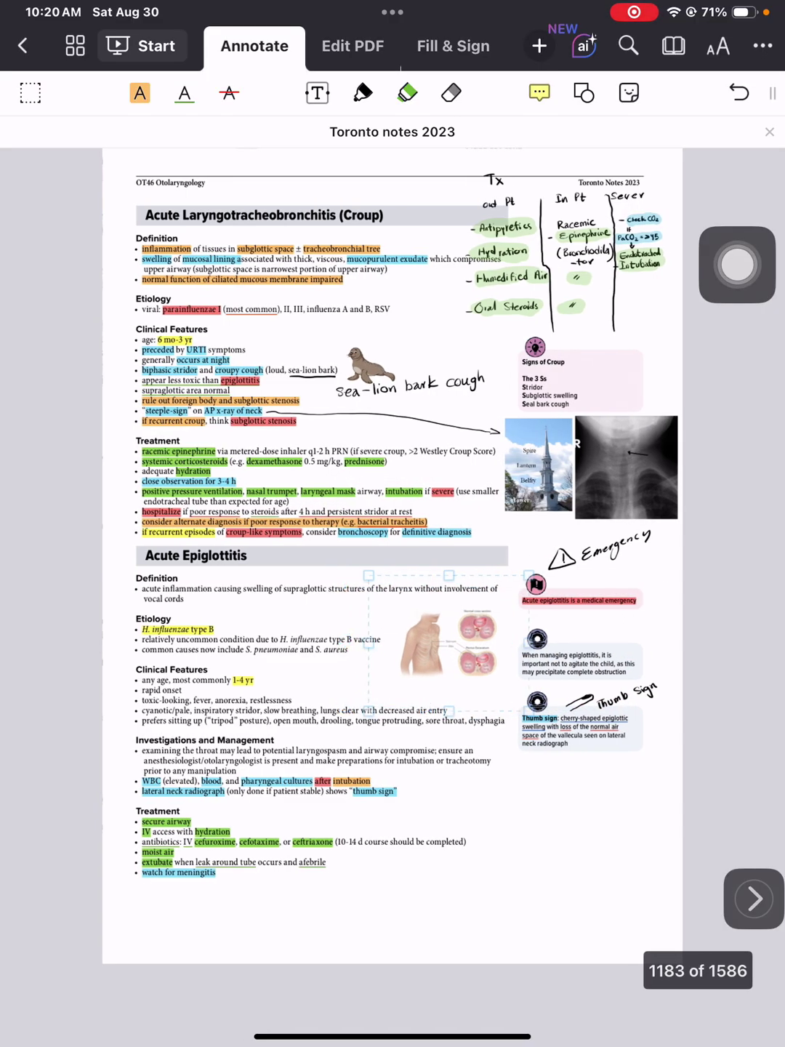
pyautogui.moveTo(423, 638); pyautogui.dragTo(443, 644)
pyautogui.moveTo(781, 524)
pyautogui.mouseDown()
pyautogui.moveTo(573, 524)
pyautogui.moveTo(781, 523)
pyautogui.mouseUp()
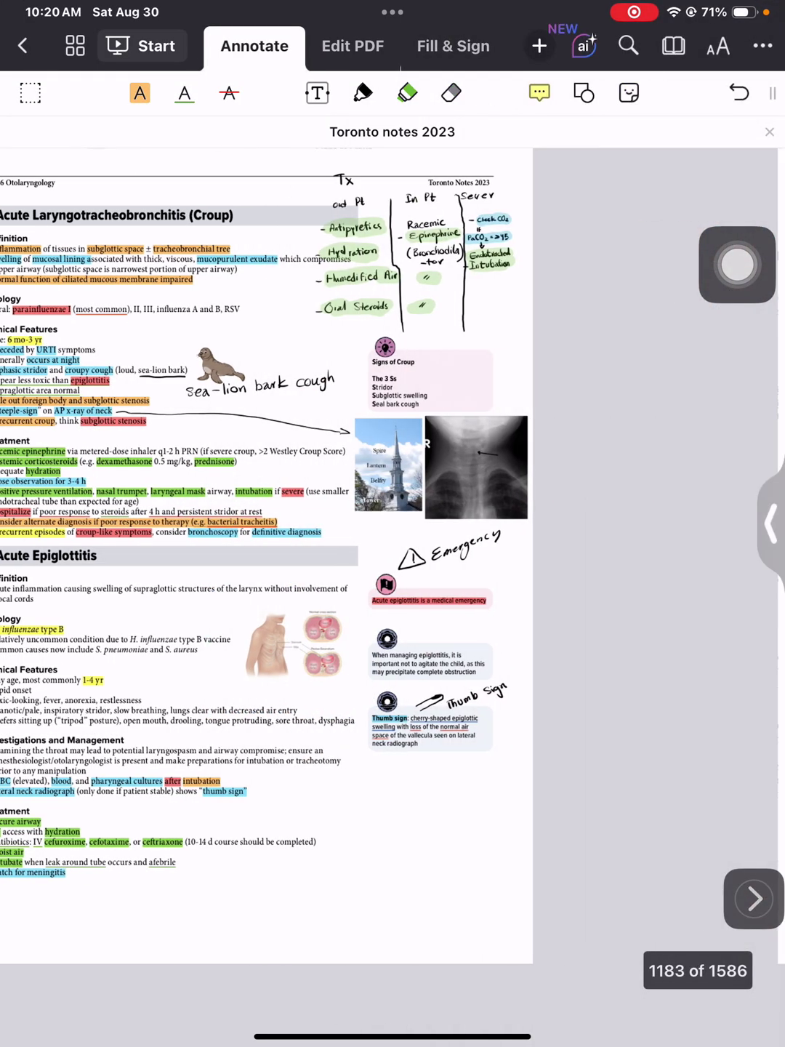
pyautogui.moveTo(573, 573)
pyautogui.mouseDown()
pyautogui.moveTo(164, 573)
pyautogui.moveTo(573, 573)
pyautogui.mouseUp()
pyautogui.moveTo(781, 523); pyautogui.dragTo(573, 524)
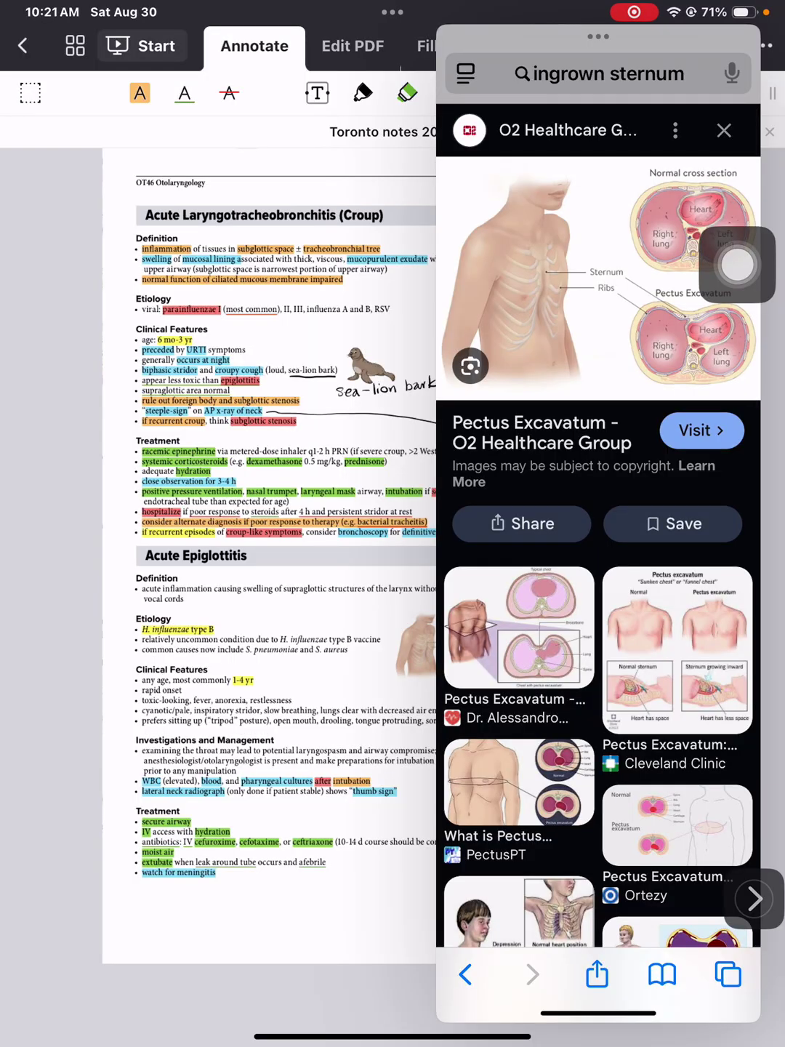
pyautogui.moveTo(598, 36); pyautogui.dragTo(589, 37)
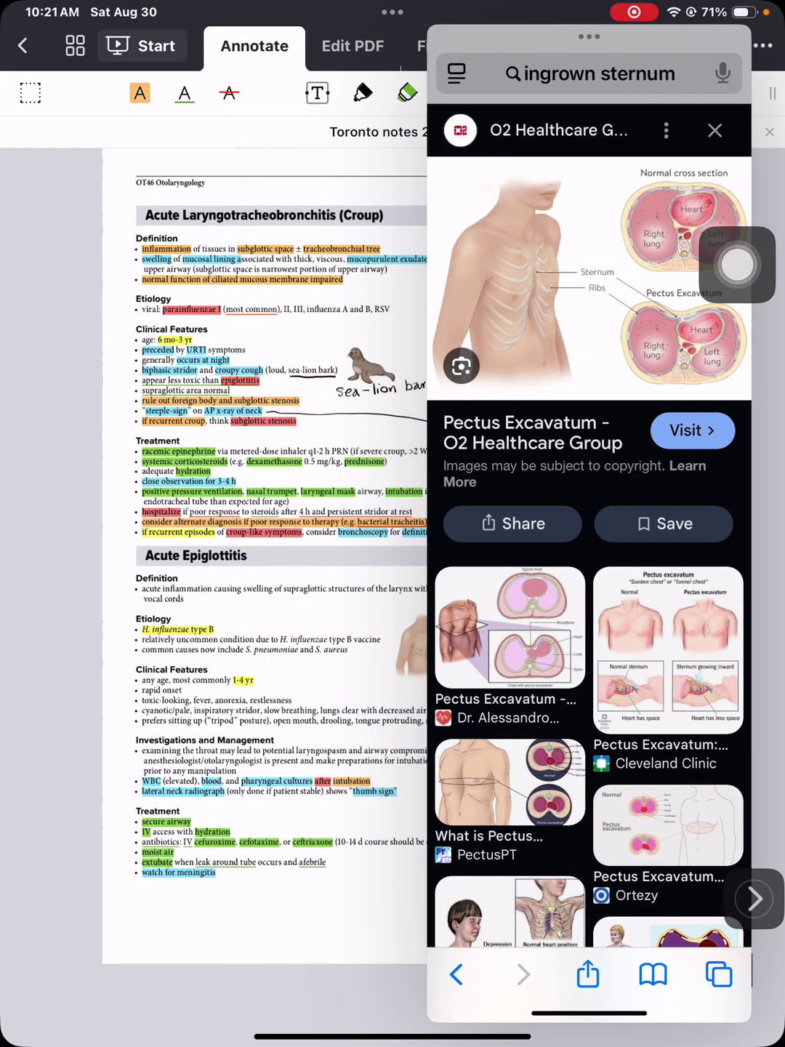
pyautogui.moveTo(590, 36)
pyautogui.mouseDown()
pyautogui.moveTo(679, 36)
pyautogui.moveTo(613, 36)
pyautogui.mouseUp()
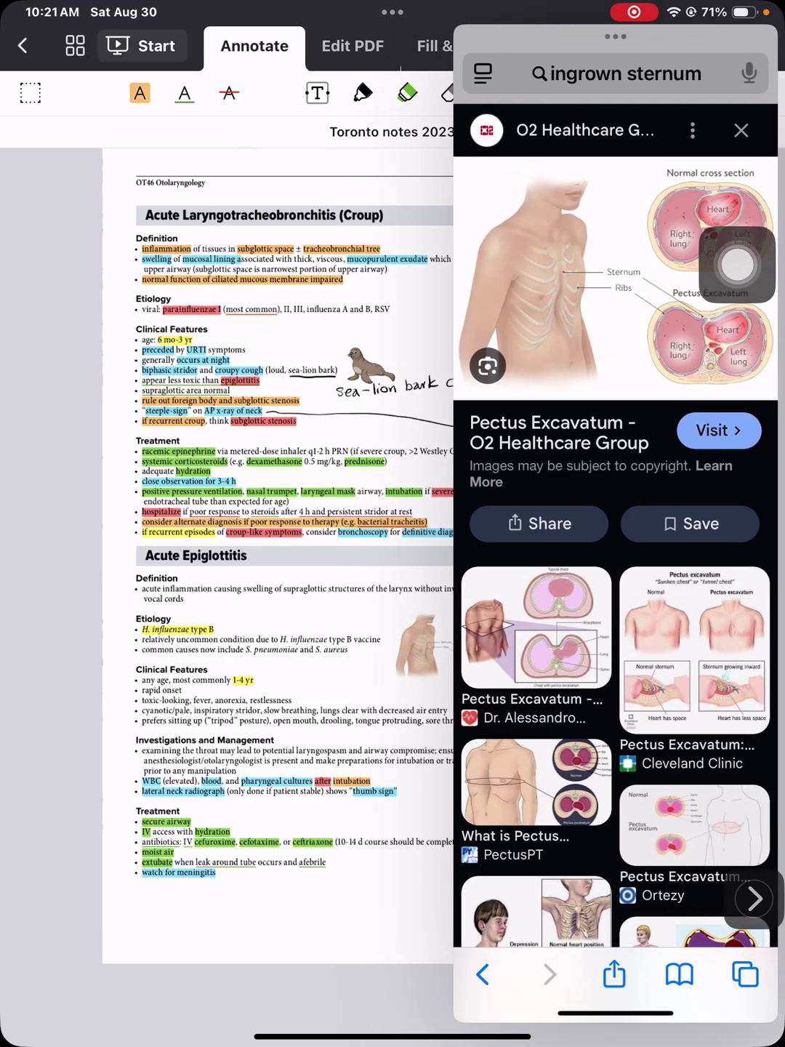
pyautogui.moveTo(617, 35); pyautogui.dragTo(769, 36)
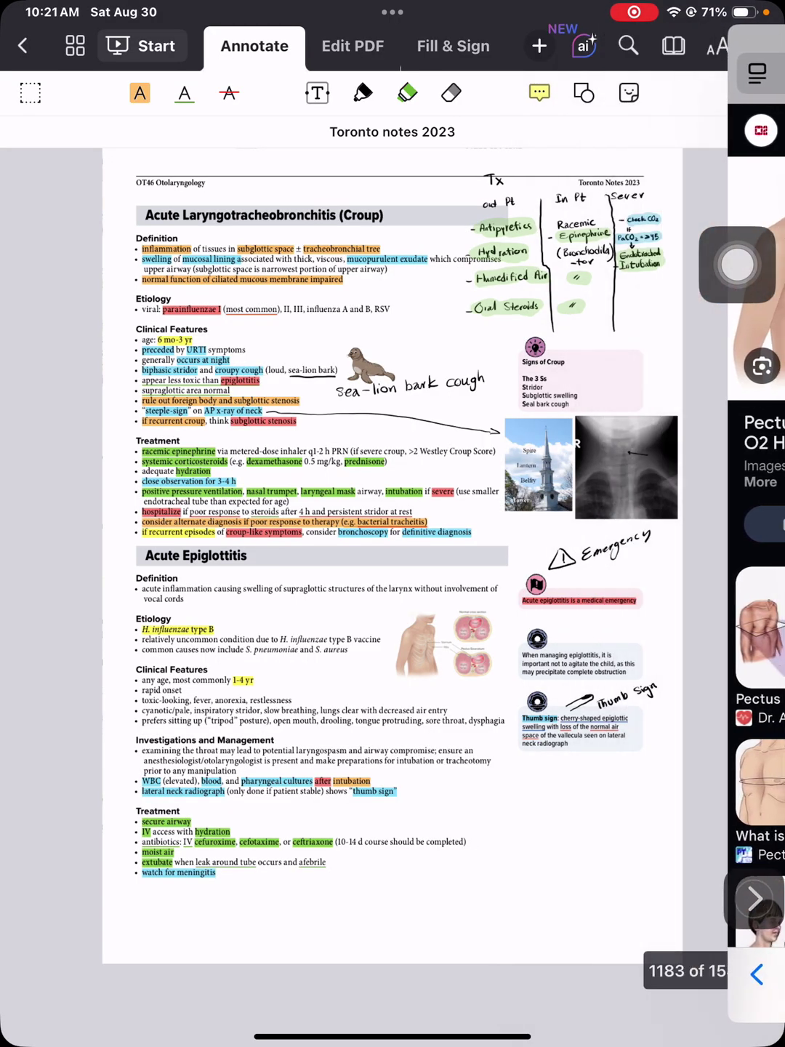
pyautogui.moveTo(773, 37); pyautogui.dragTo(599, 36)
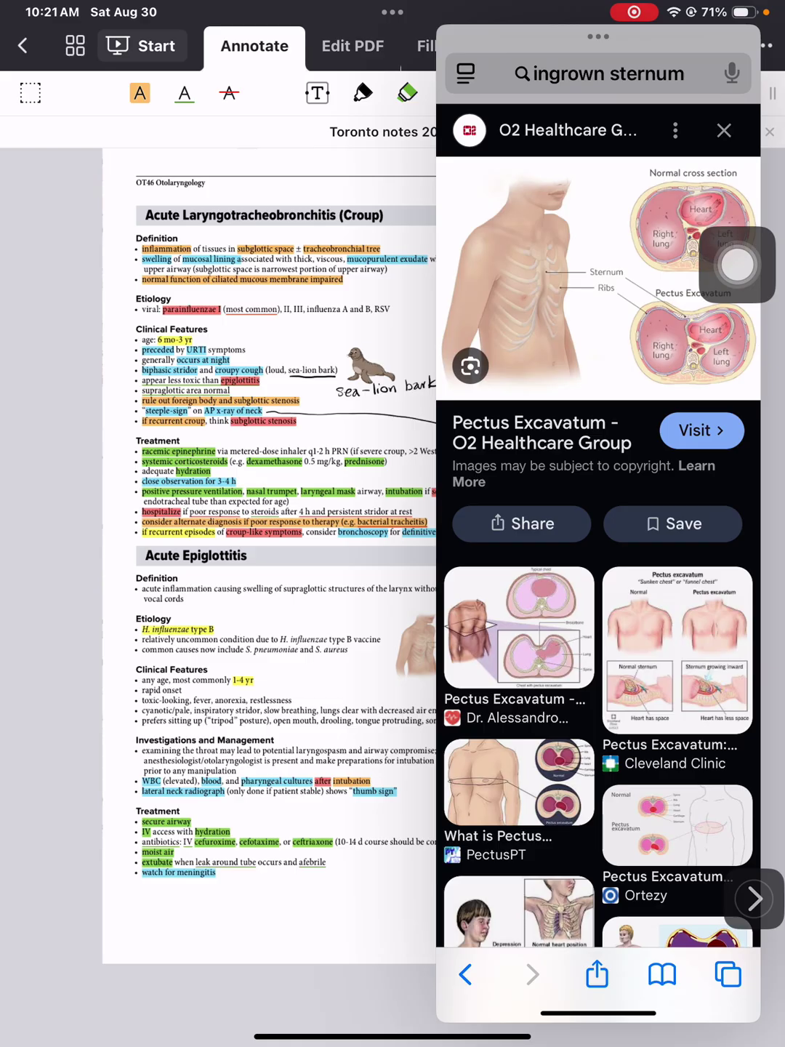
# Restart Dusty Springfield's 'Spooky' in Slide Over Music, check Up Next, then dismiss Music.
pyautogui.moveTo(598, 1014); pyautogui.dragTo(491, 1014)
pyautogui.click(573, 916)
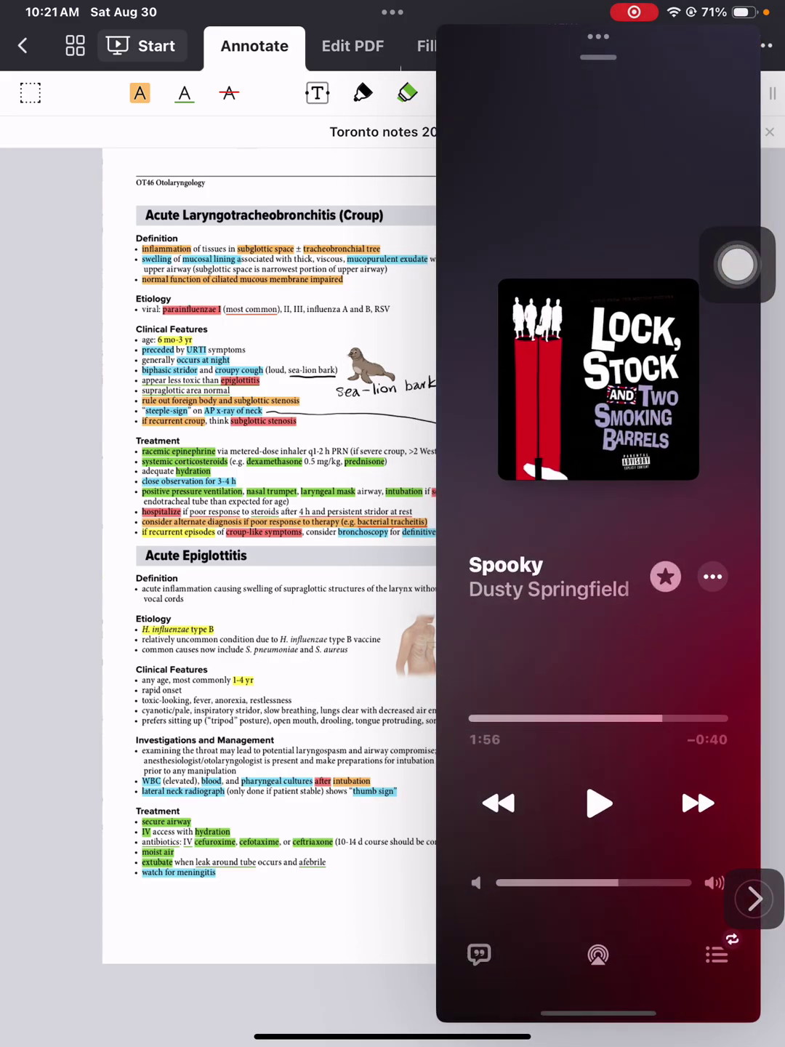
pyautogui.click(698, 803)
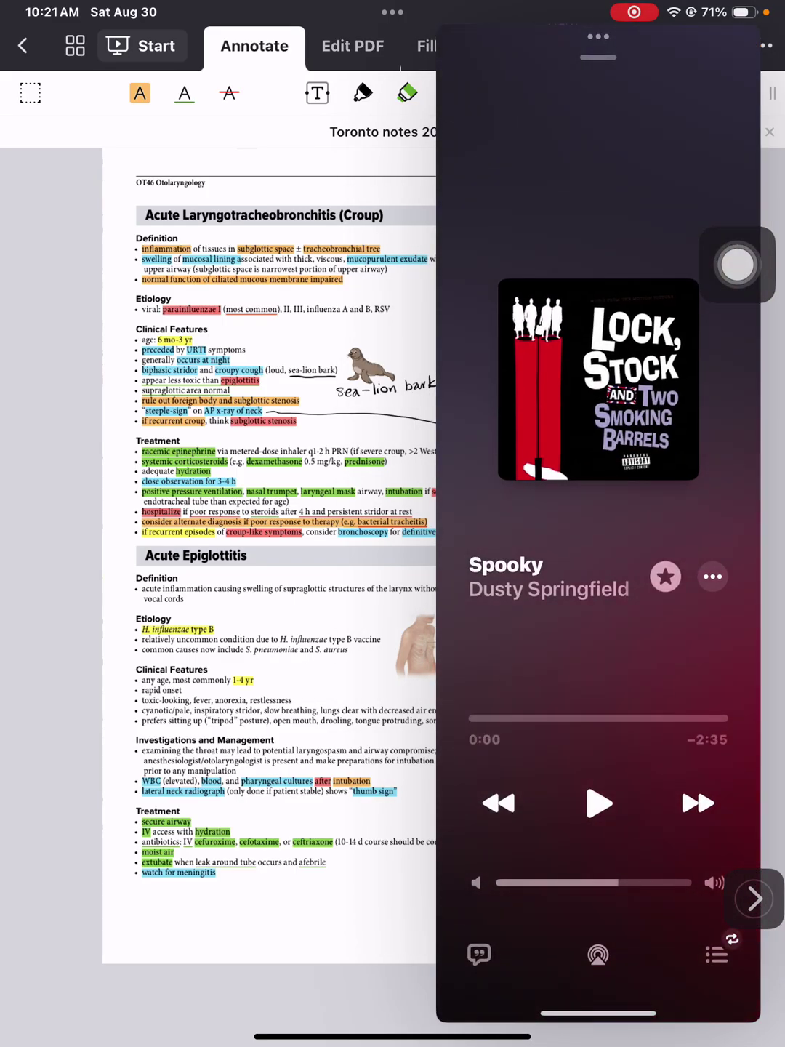
pyautogui.click(717, 955)
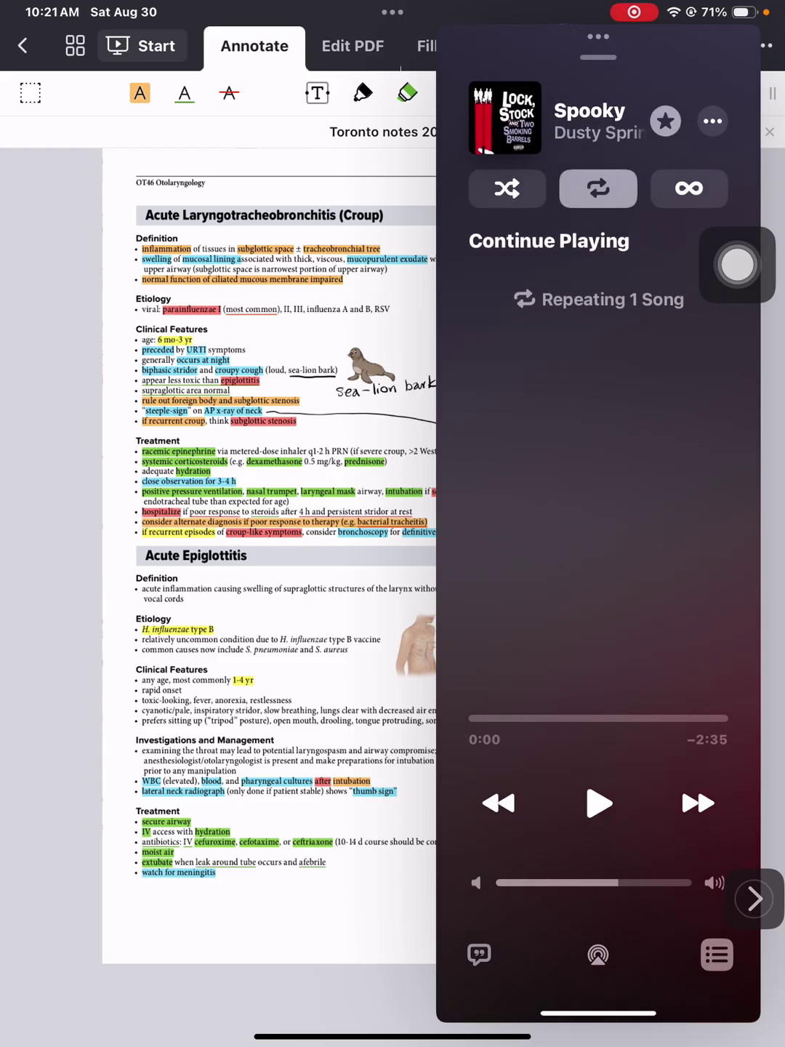
pyautogui.moveTo(599, 36); pyautogui.dragTo(778, 36)
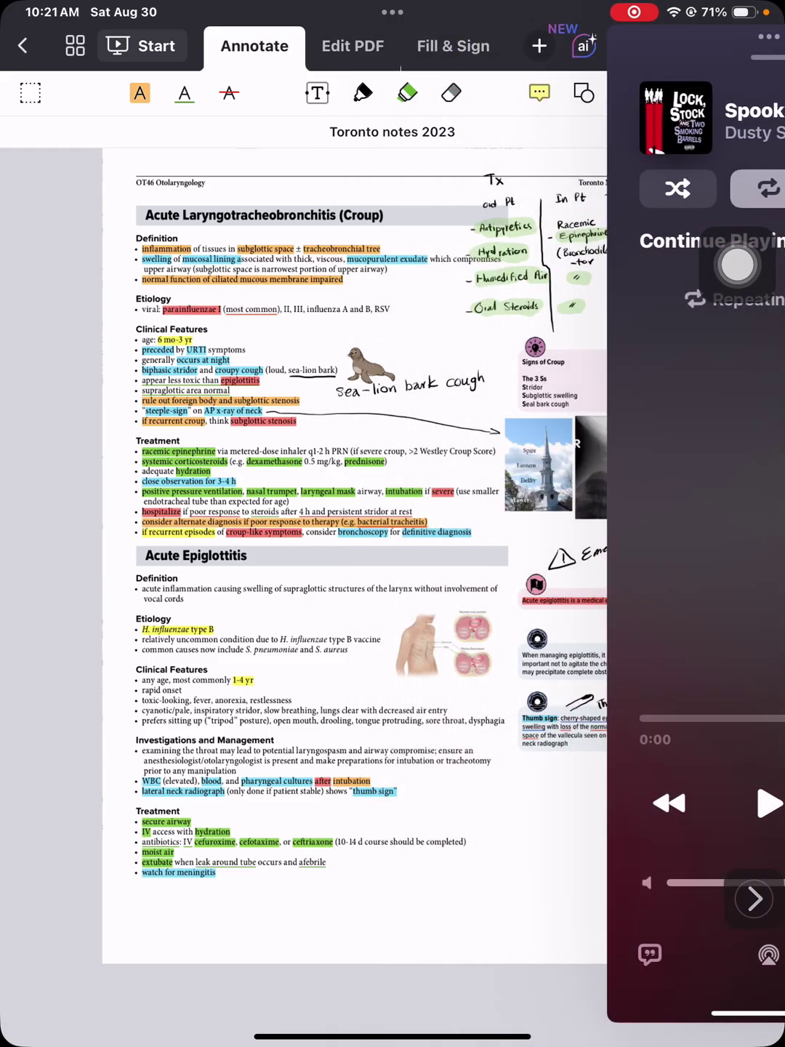
pyautogui.scroll(5, 491, 492)
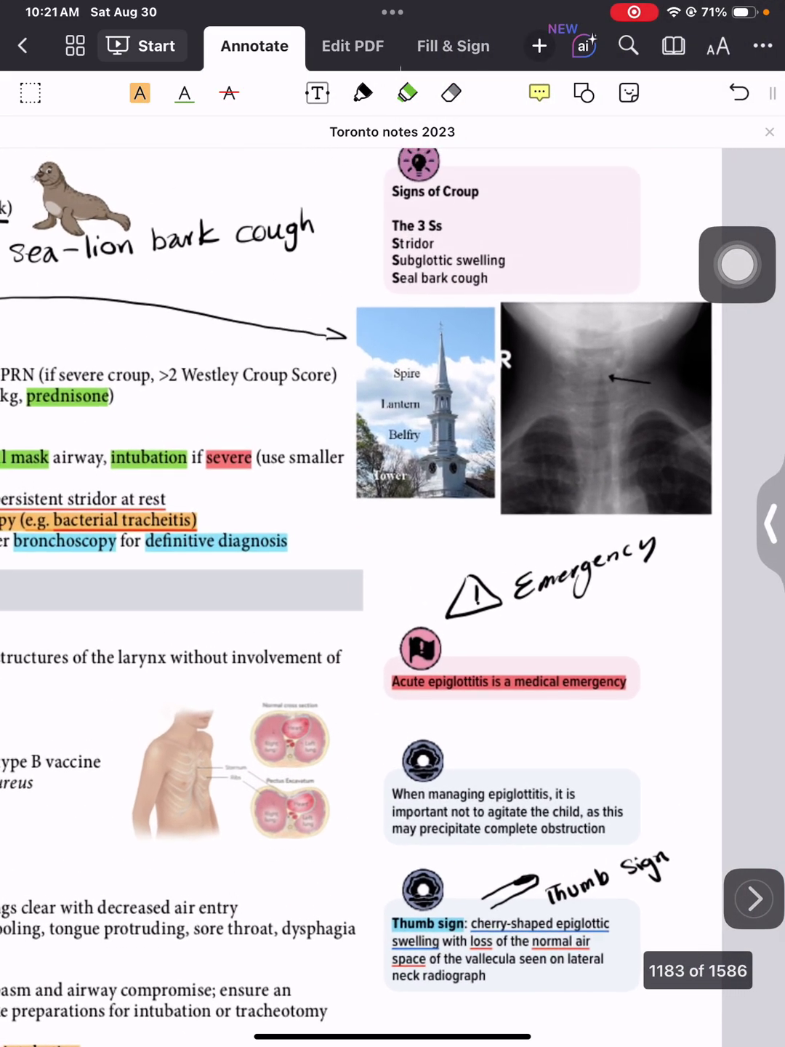
pyautogui.scroll(-5, 392, 572)
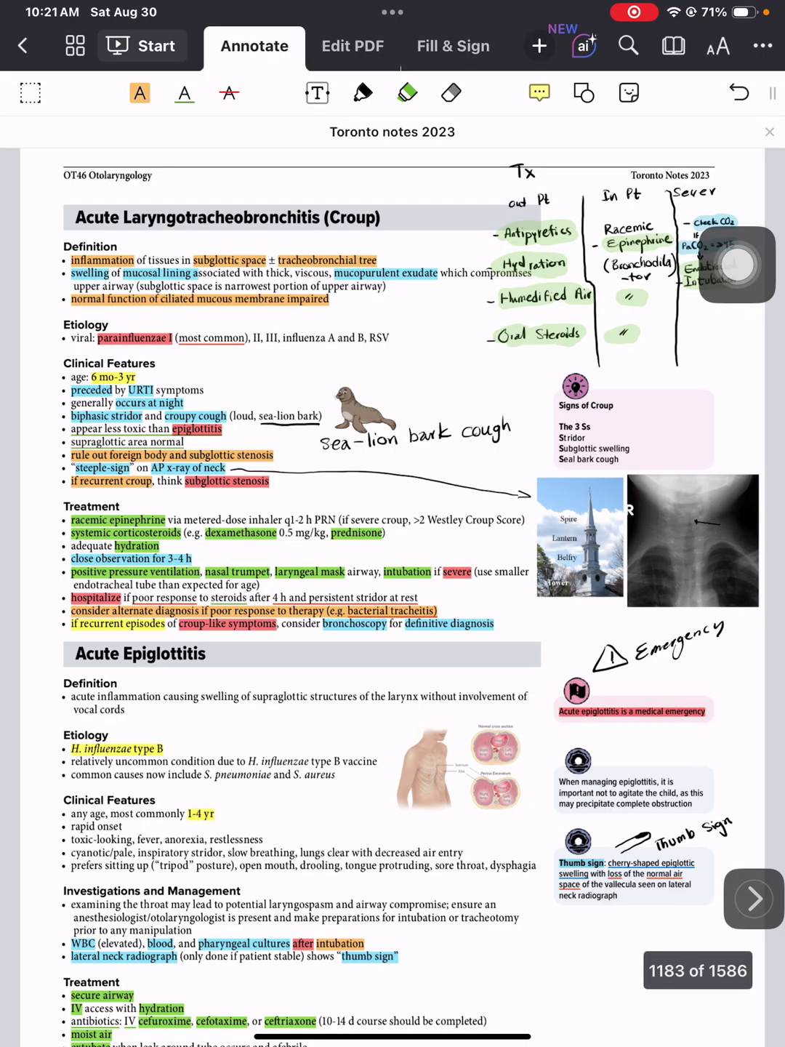
pyautogui.scroll(5, 393, 491)
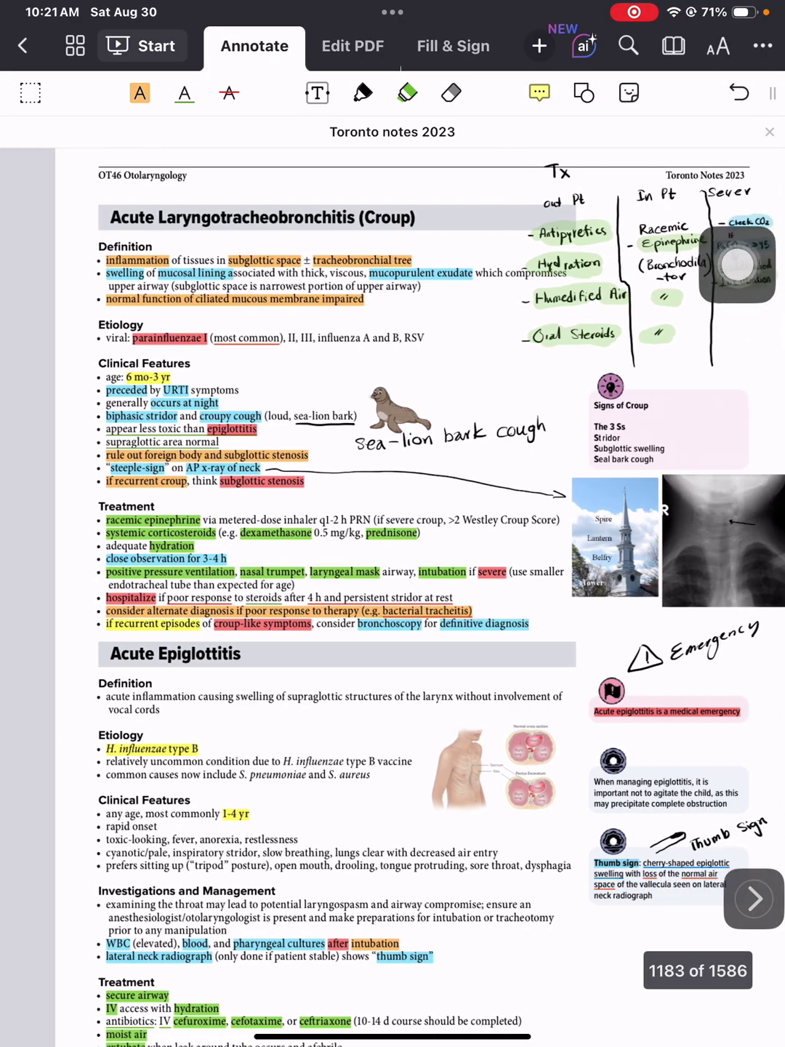
pyautogui.scroll(-5, 394, 524)
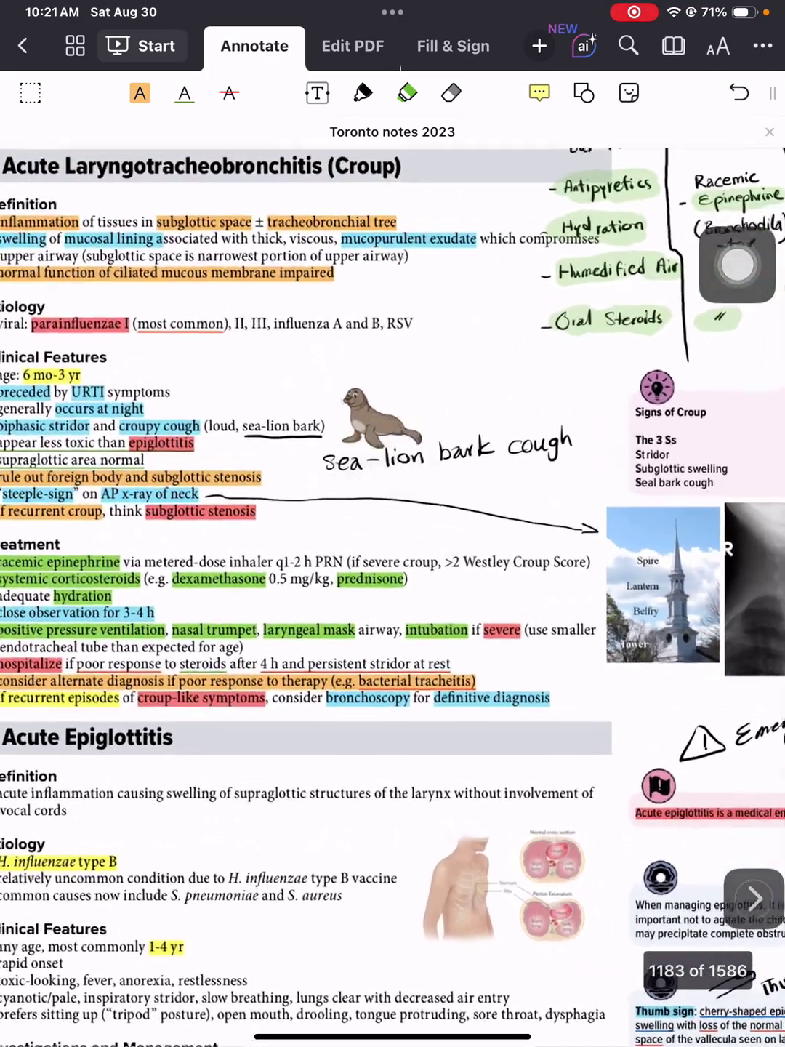
pyautogui.scroll(-3, 393, 525)
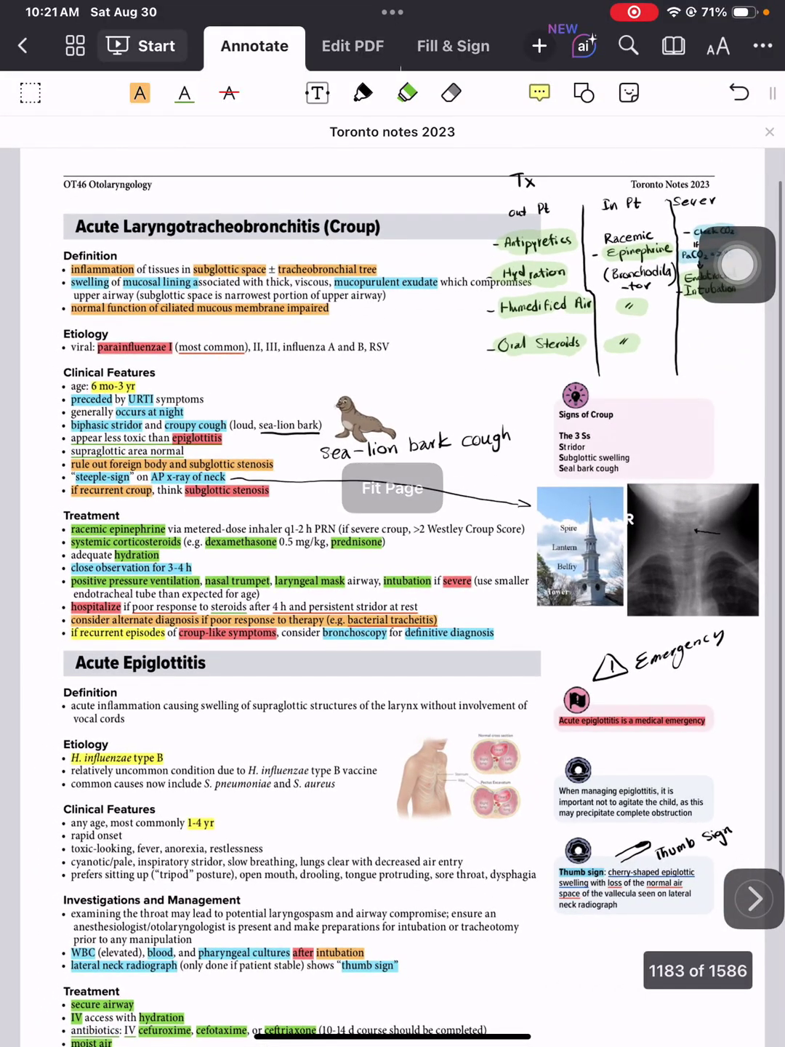
# Draw a pen squiggle above the epiglottitis etiology, glance at Safari, then switch to selection.
pyautogui.click(363, 93)
pyautogui.moveTo(286, 732); pyautogui.dragTo(430, 720)
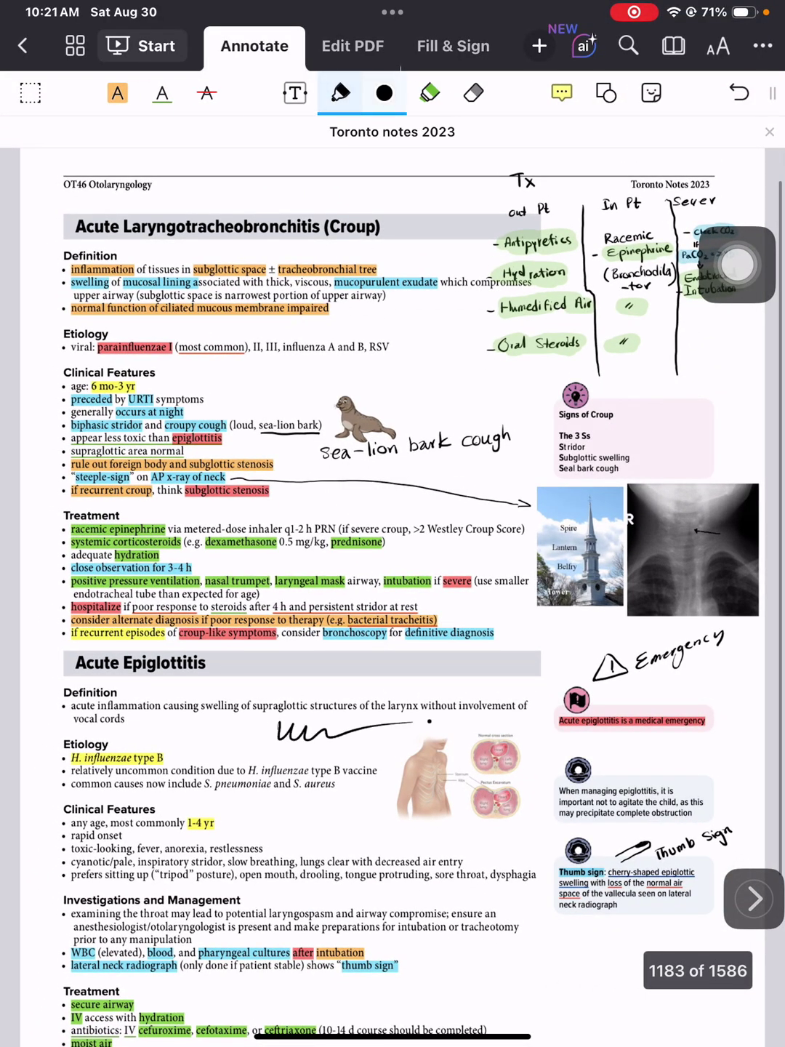
pyautogui.moveTo(781, 524); pyautogui.dragTo(573, 524)
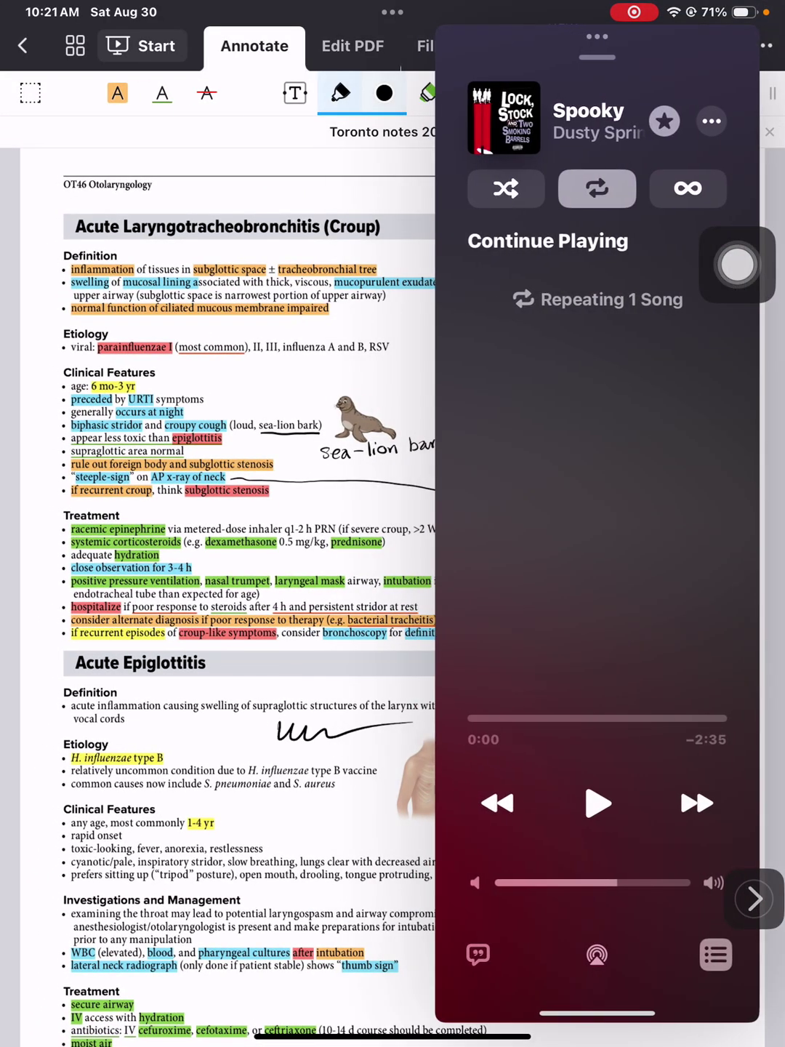
pyautogui.moveTo(704, 1014); pyautogui.dragTo(490, 1015)
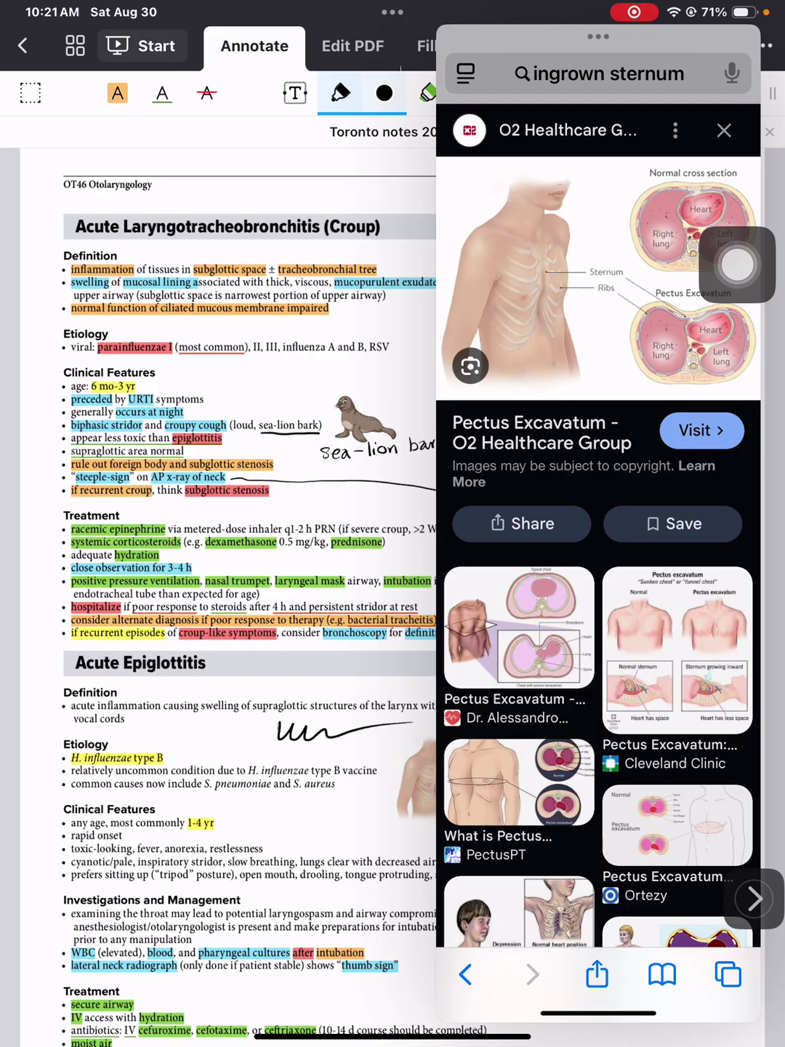
pyautogui.moveTo(599, 36); pyautogui.dragTo(781, 36)
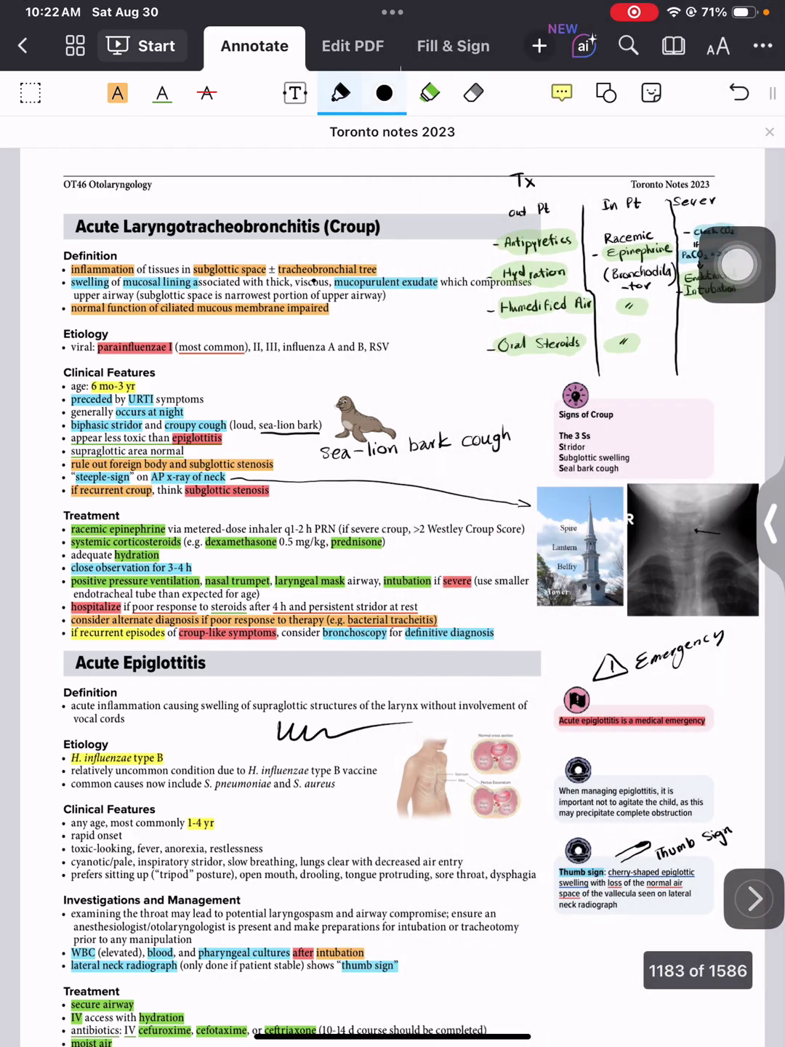
pyautogui.click(29, 93)
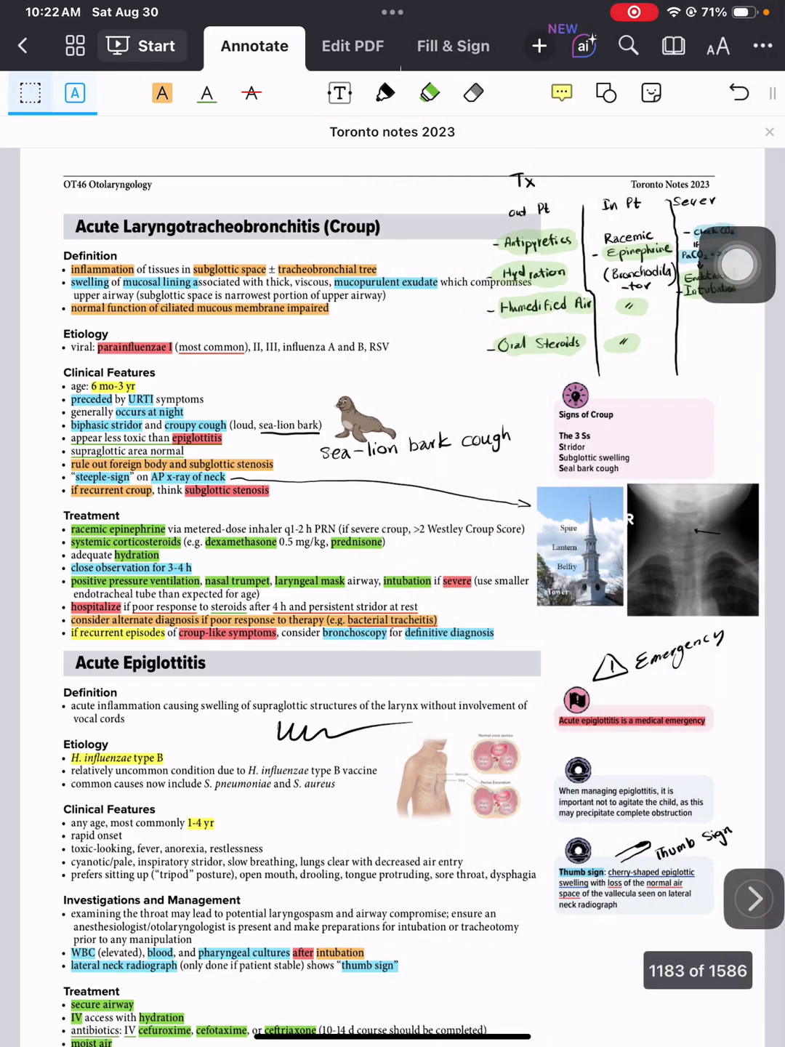
# Search the web for the highlighted 'parainfluenzae I' through Define.
pyautogui.click(254, 46)
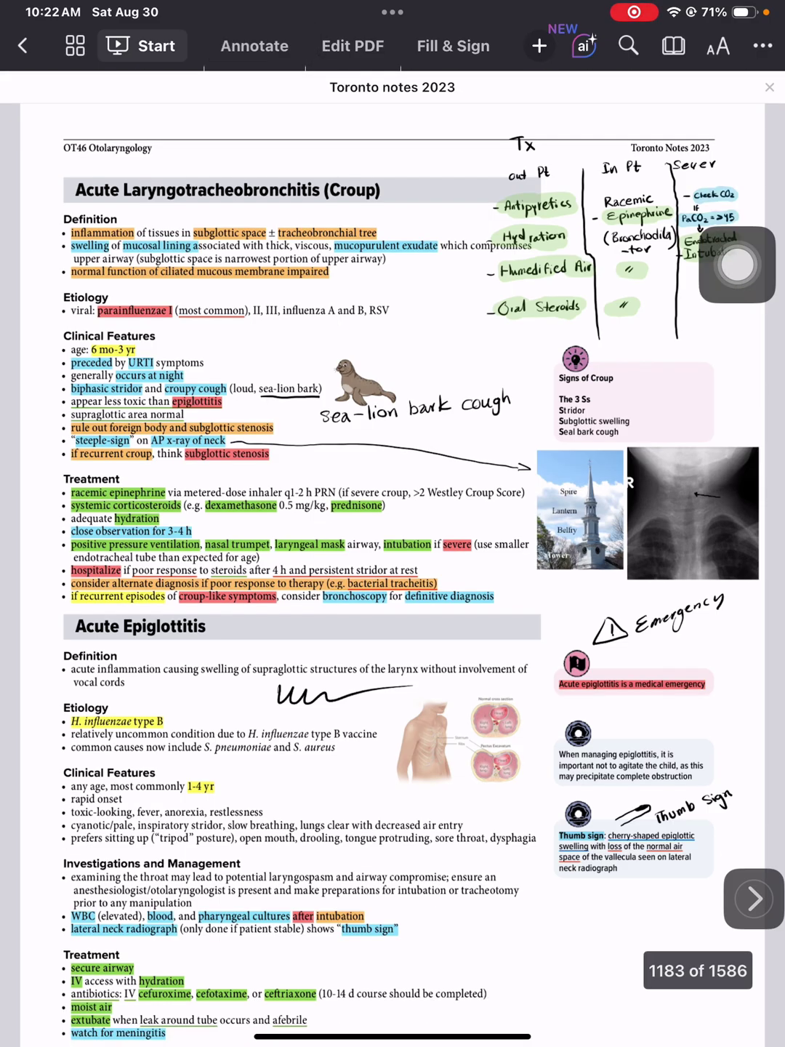
pyautogui.click(134, 309)
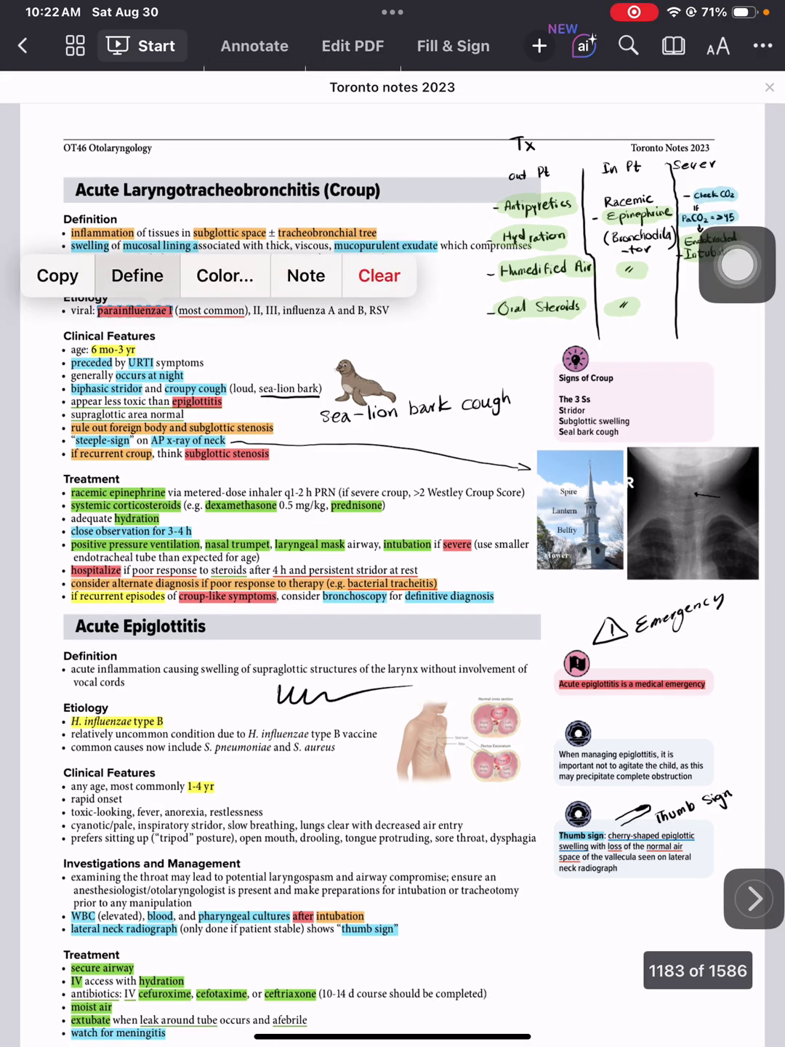
pyautogui.click(137, 276)
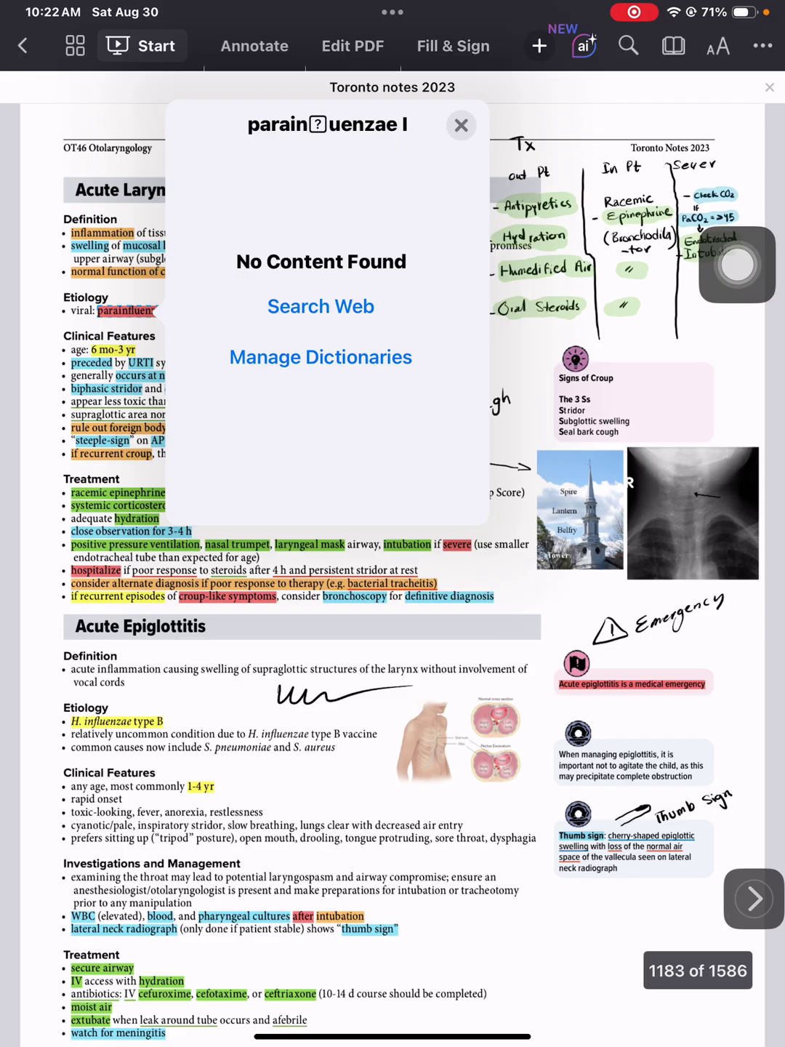
pyautogui.click(321, 306)
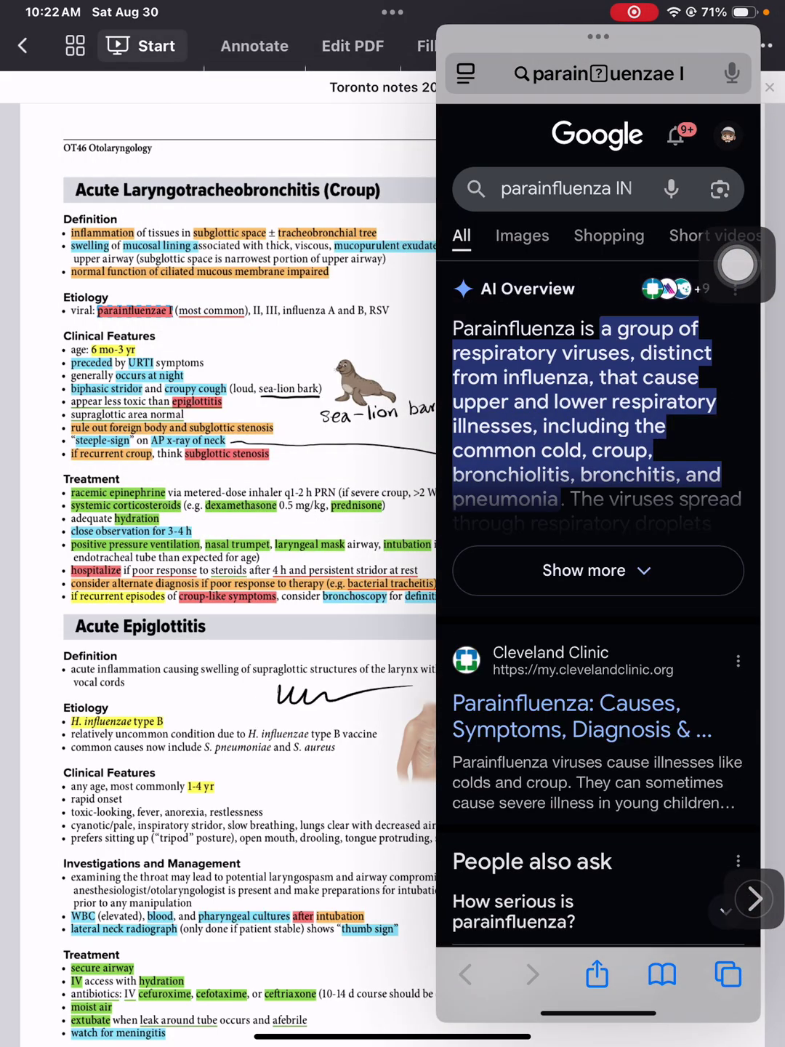
# Hide and reshow Safari, then begin handwriting a new search term.
pyautogui.moveTo(598, 36); pyautogui.dragTo(781, 36)
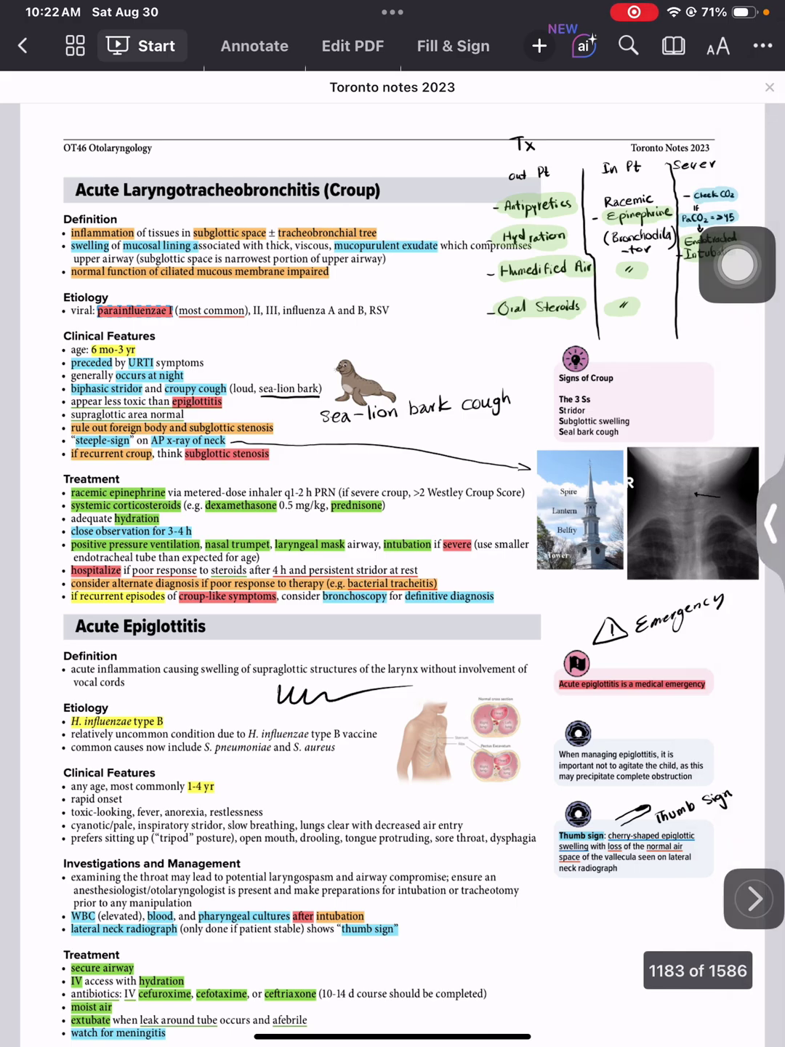
pyautogui.moveTo(774, 523); pyautogui.dragTo(597, 524)
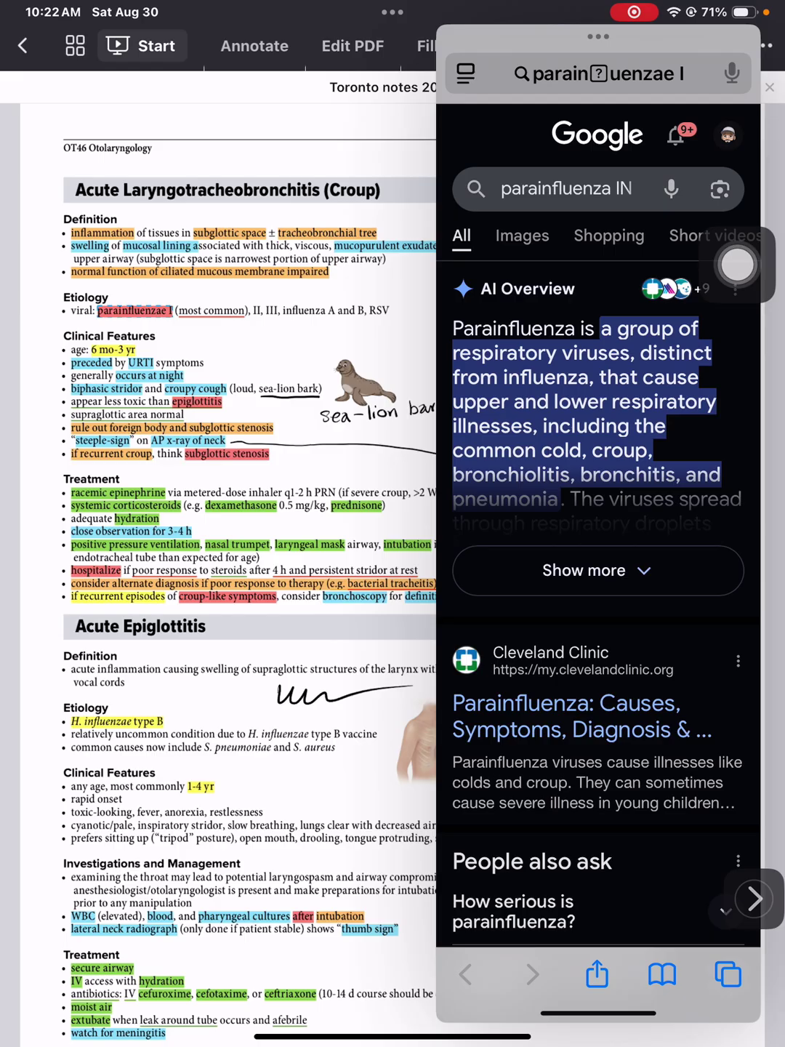
pyautogui.moveTo(524, 78)
pyautogui.mouseDown()
pyautogui.moveTo(517, 92)
pyautogui.moveTo(745, 87)
pyautogui.mouseUp()
pyautogui.write('stemoclaricular')
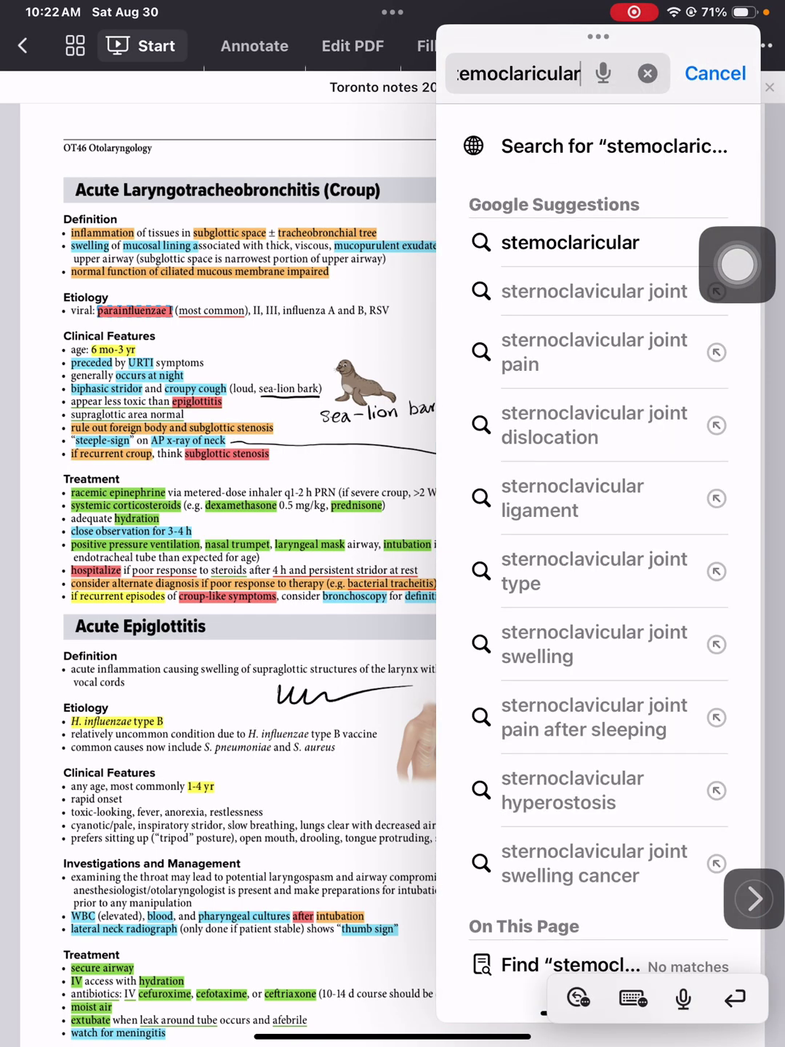
# Search 'sternoclavicular muscle', open the Yoganatomy sternocleidomastoid image, and bring up Complete Anatomy.
pyautogui.moveTo(622, 111); pyautogui.dragTo(669, 121)
pyautogui.moveTo(671, 103); pyautogui.dragTo(694, 119)
pyautogui.write('muscle')
pyautogui.press('Return')
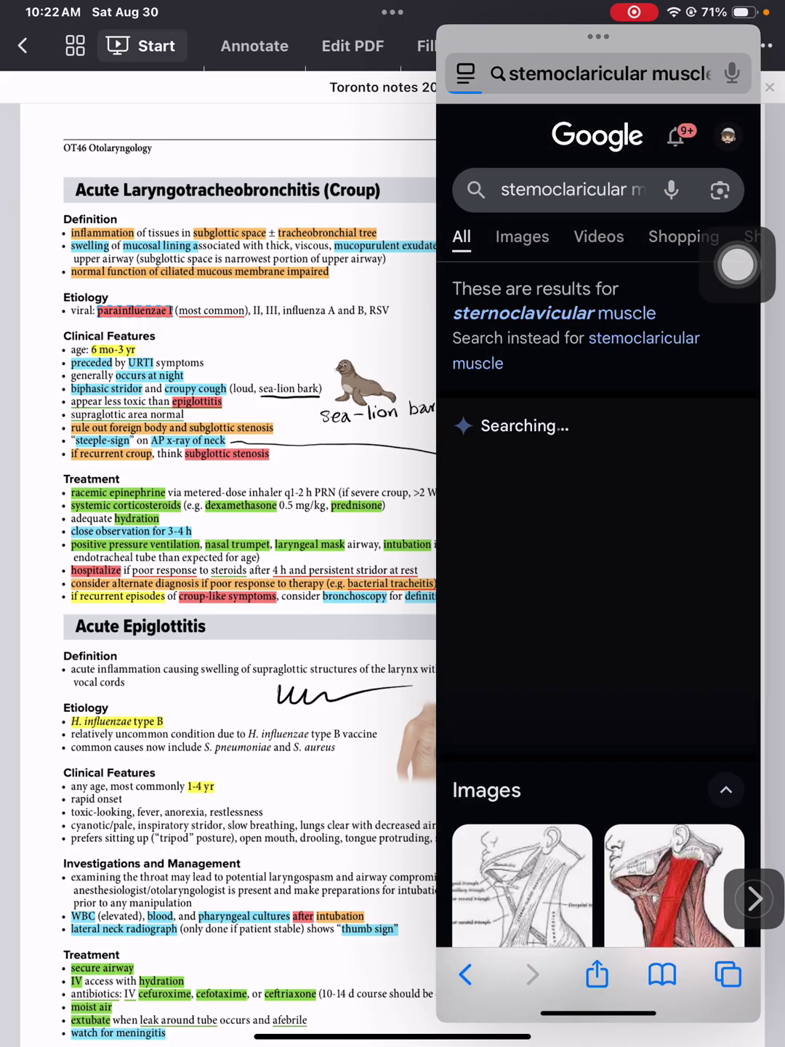
pyautogui.click(700, 360)
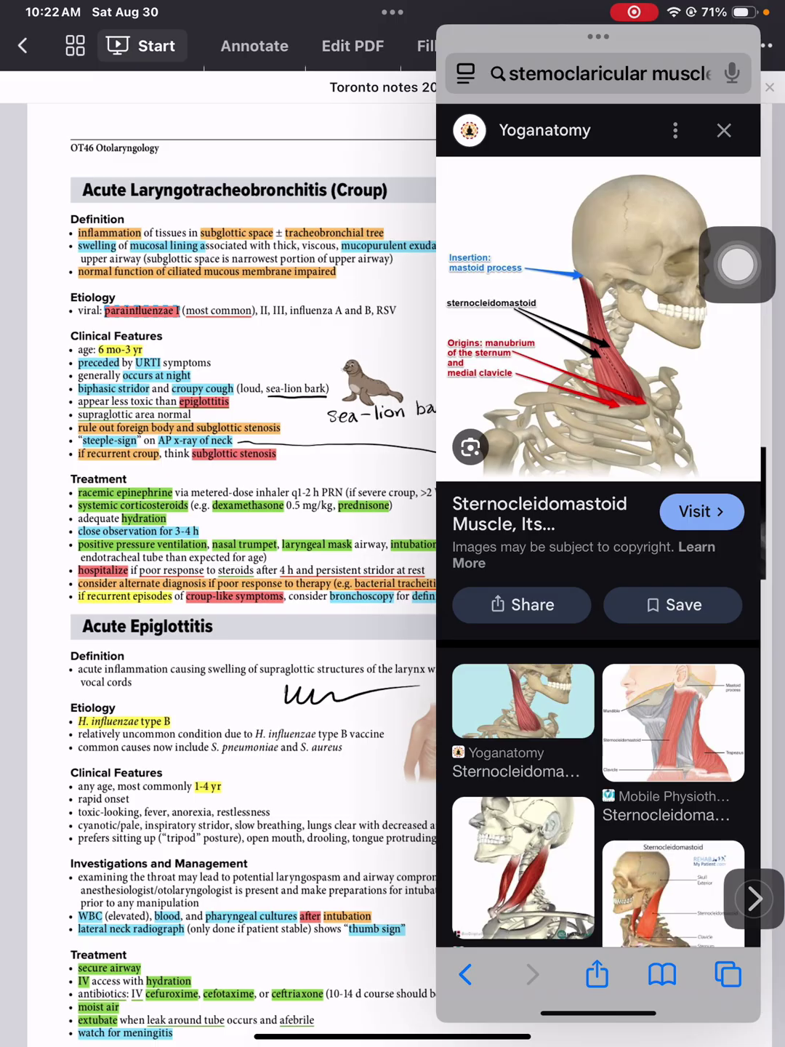
pyautogui.moveTo(25, 573); pyautogui.dragTo(410, 572)
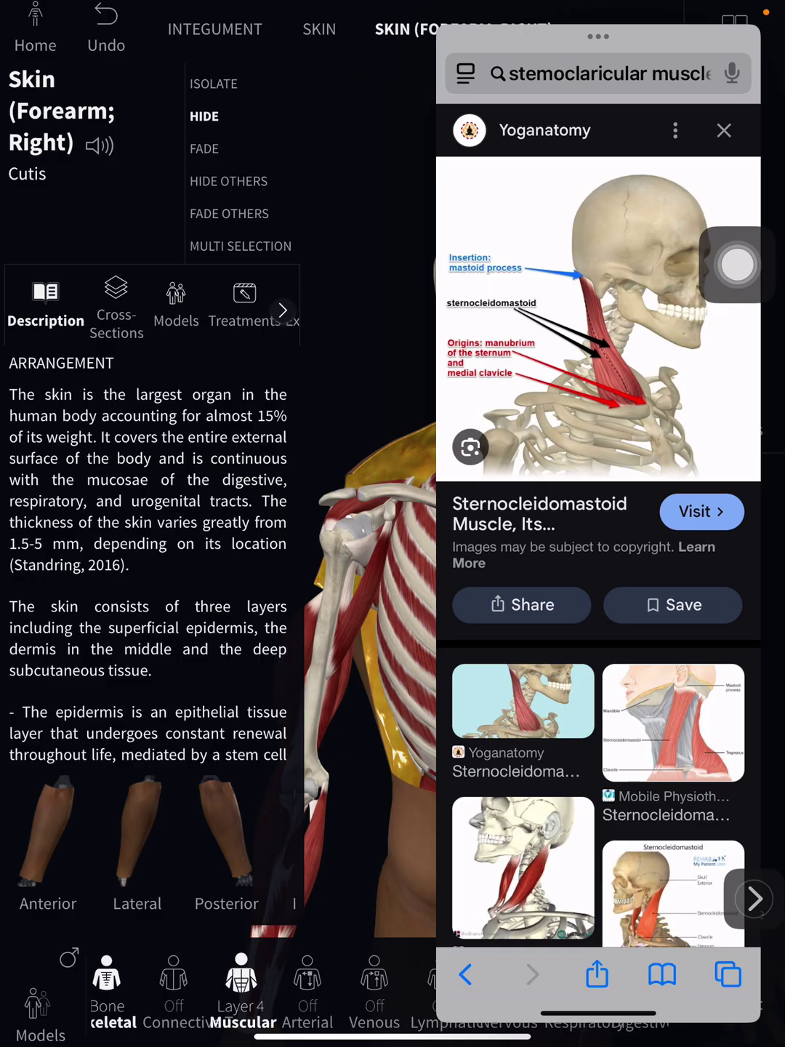
# Select the right sternothyroid muscle and rotate the neck model to view it.
pyautogui.moveTo(598, 36); pyautogui.dragTo(781, 36)
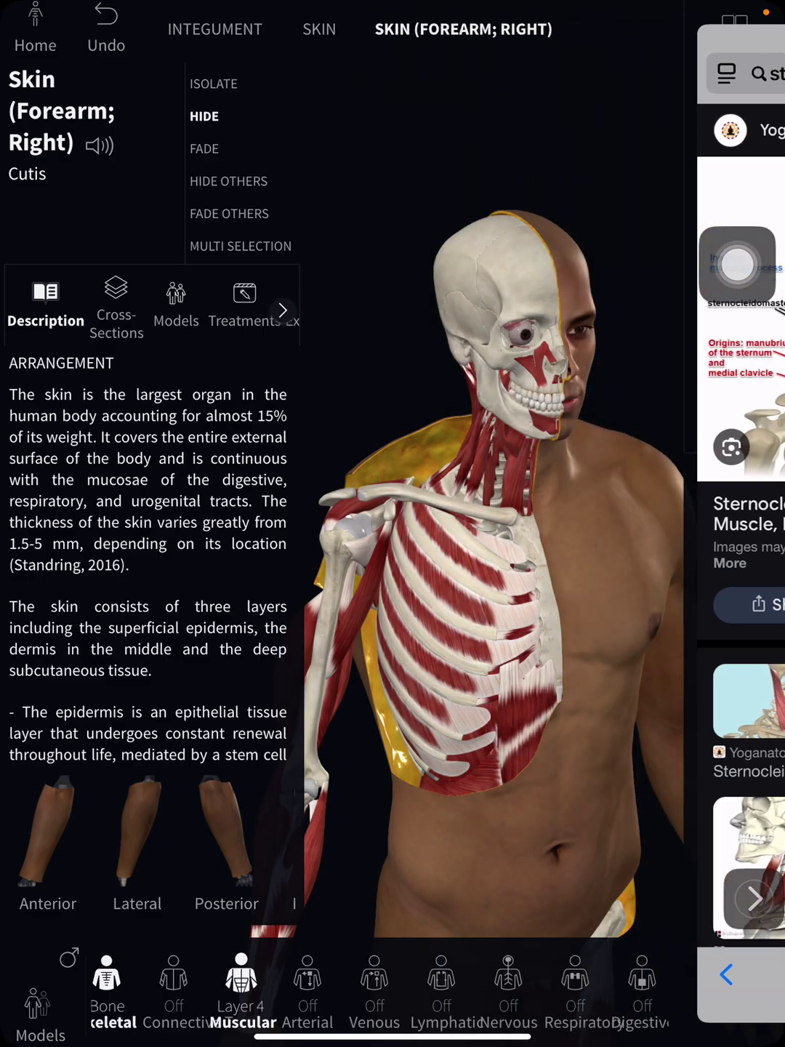
pyautogui.scroll(5, 491, 524)
pyautogui.moveTo(573, 524); pyautogui.dragTo(409, 524)
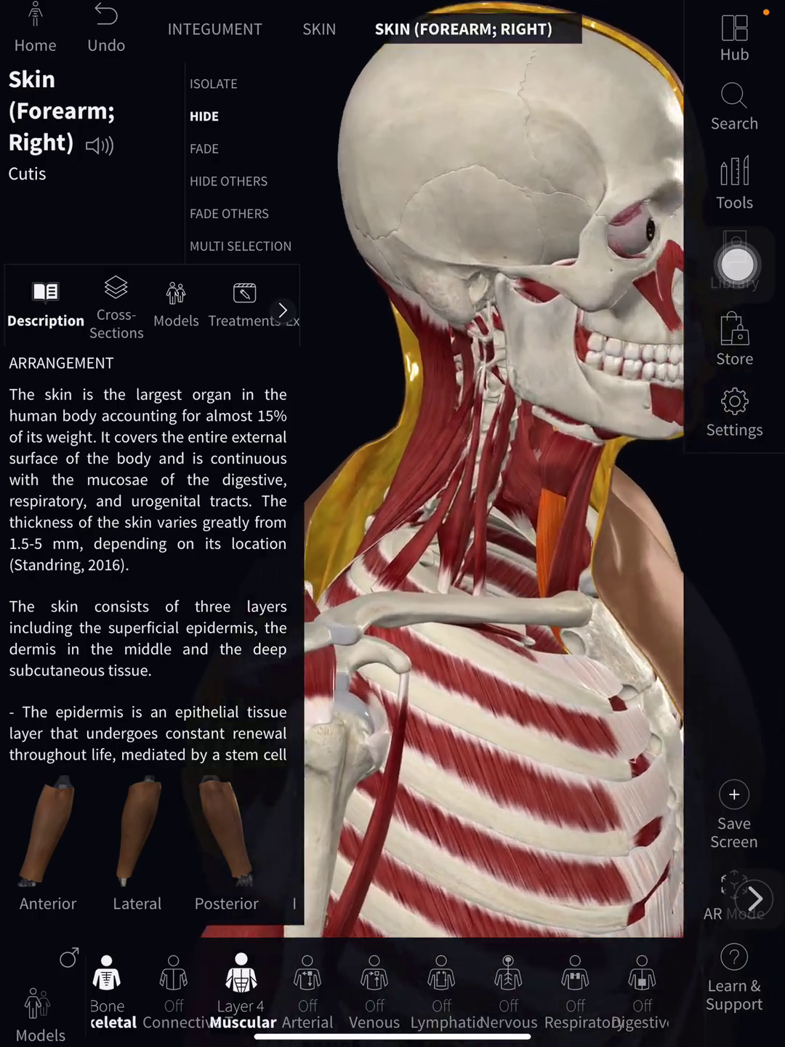
pyautogui.click(550, 532)
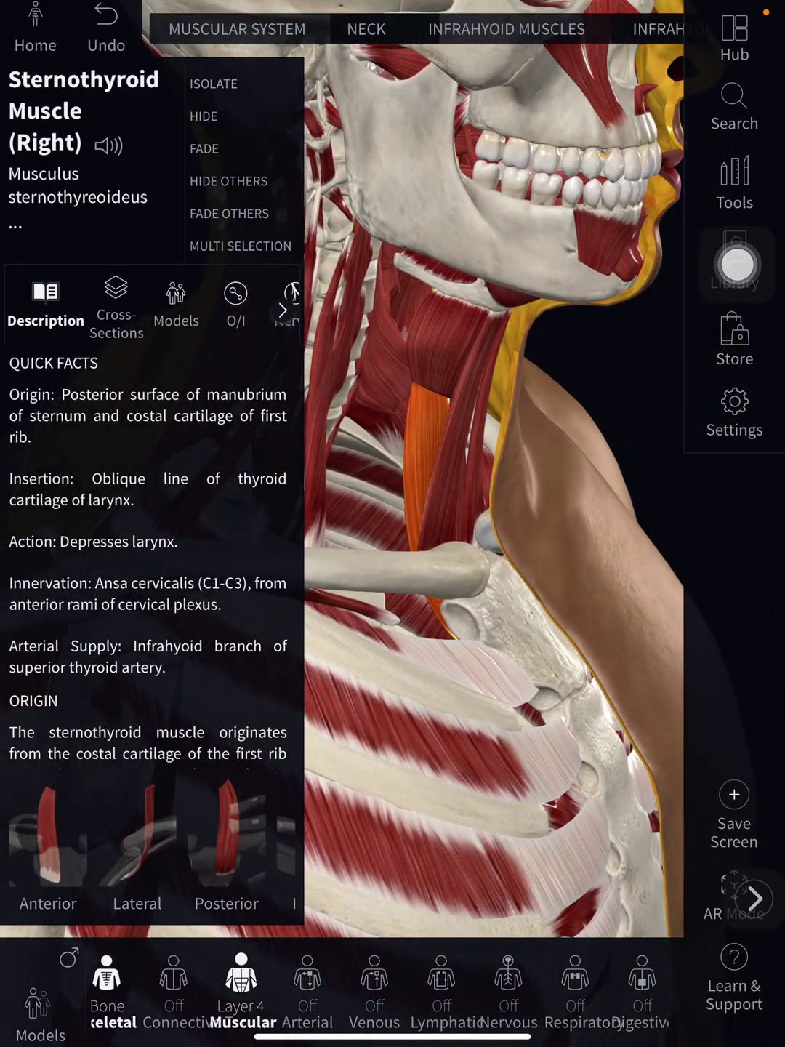
pyautogui.moveTo(532, 523); pyautogui.dragTo(394, 524)
pyautogui.moveTo(532, 524); pyautogui.dragTo(409, 523)
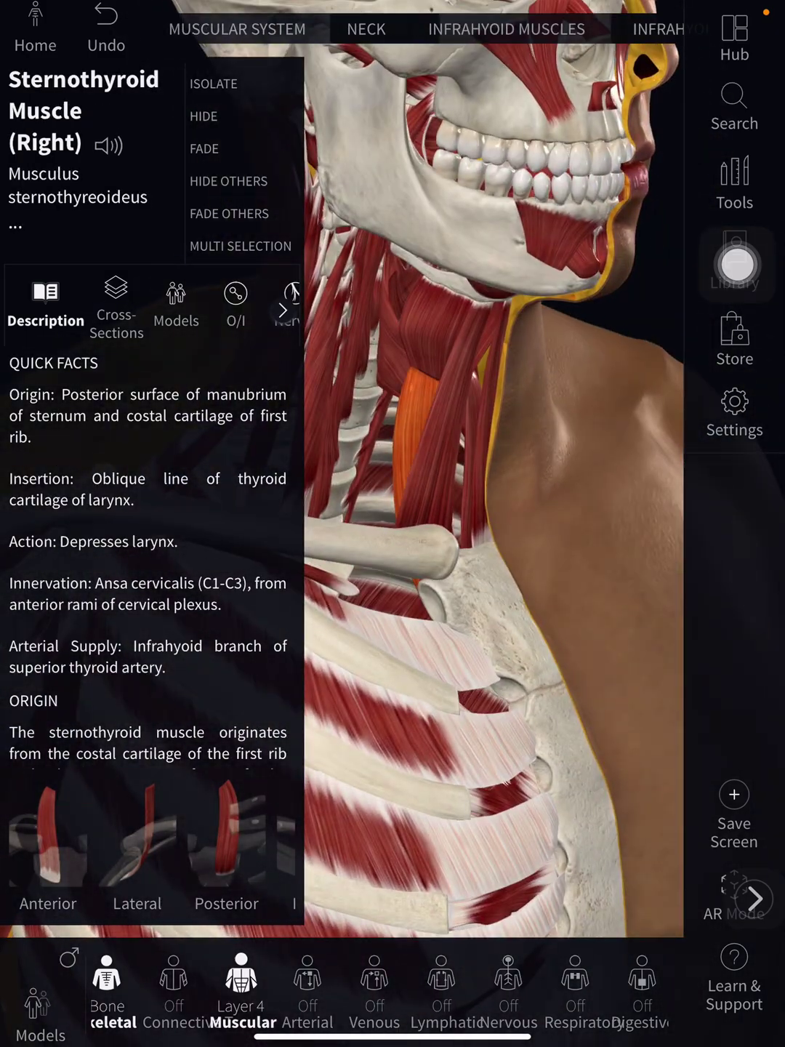
# Cycle Slide Over from Music back to the sternocleidomastoid image results.
pyautogui.moveTo(777, 524); pyautogui.dragTo(573, 524)
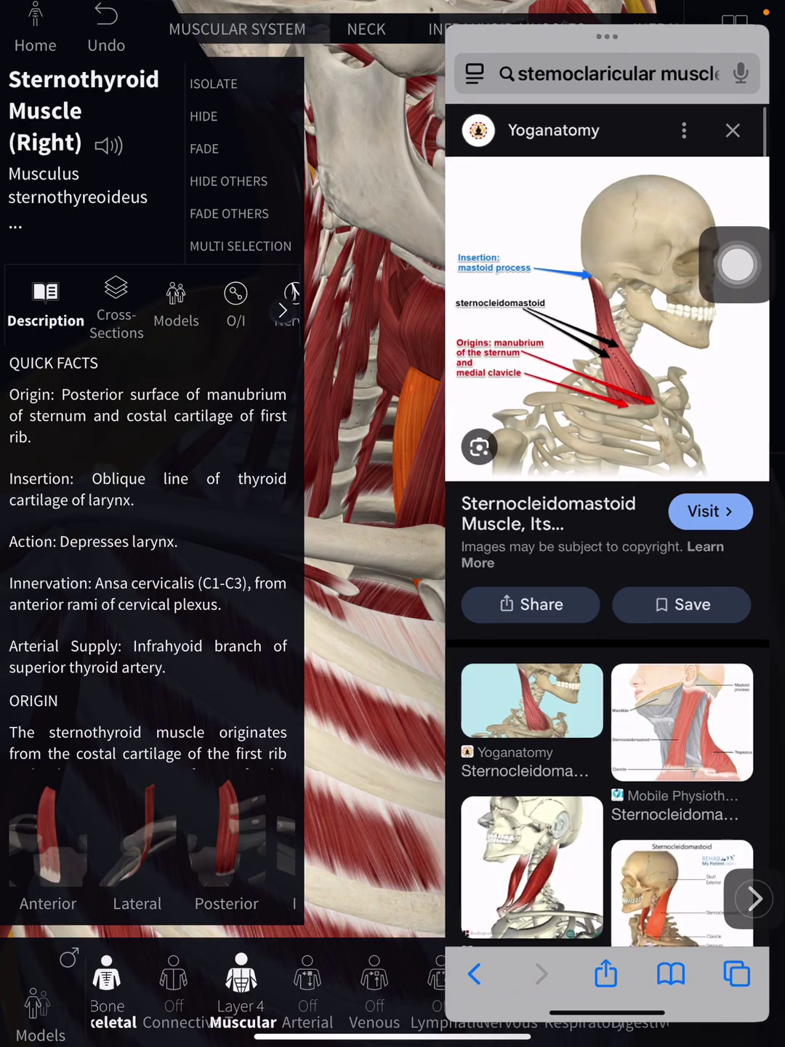
pyautogui.moveTo(736, 1014); pyautogui.dragTo(491, 1015)
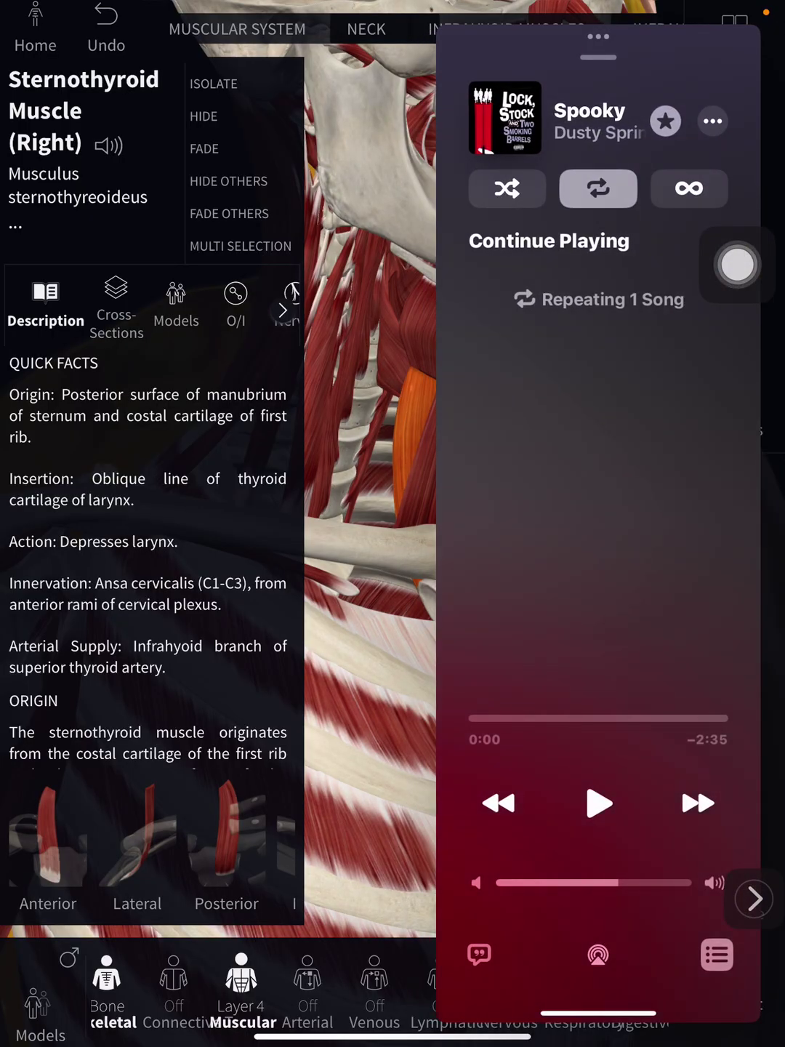
pyautogui.moveTo(598, 1014); pyautogui.dragTo(328, 1014)
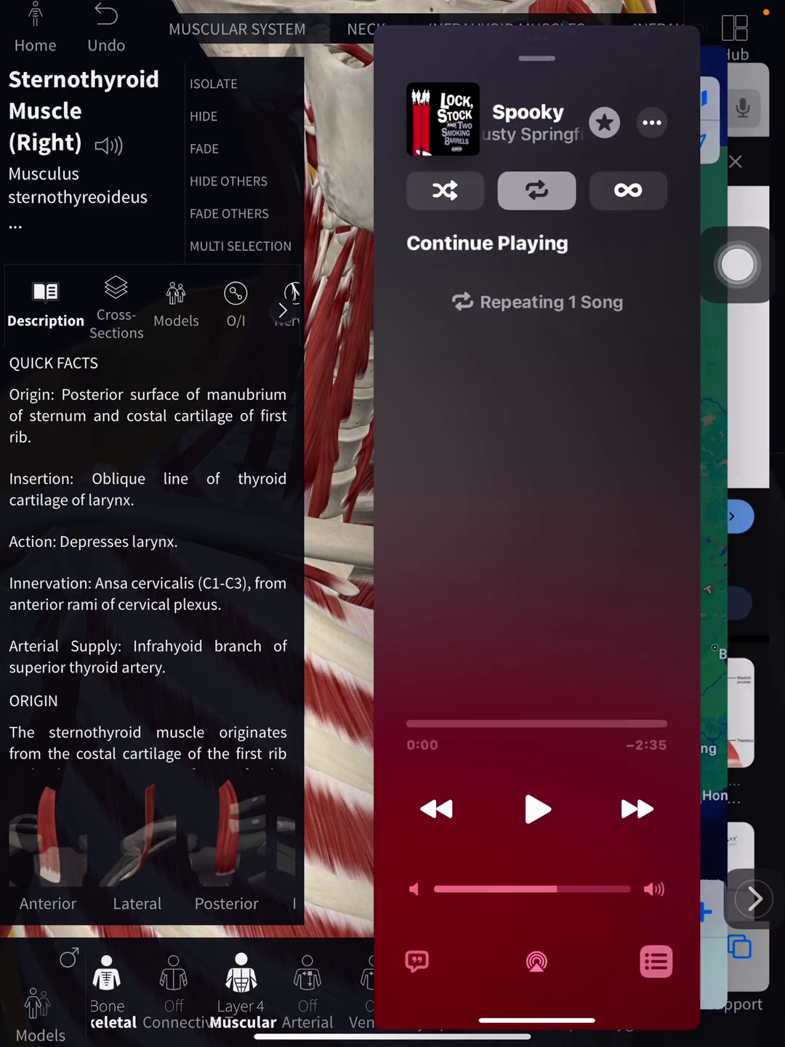
pyautogui.moveTo(597, 1015); pyautogui.dragTo(409, 1014)
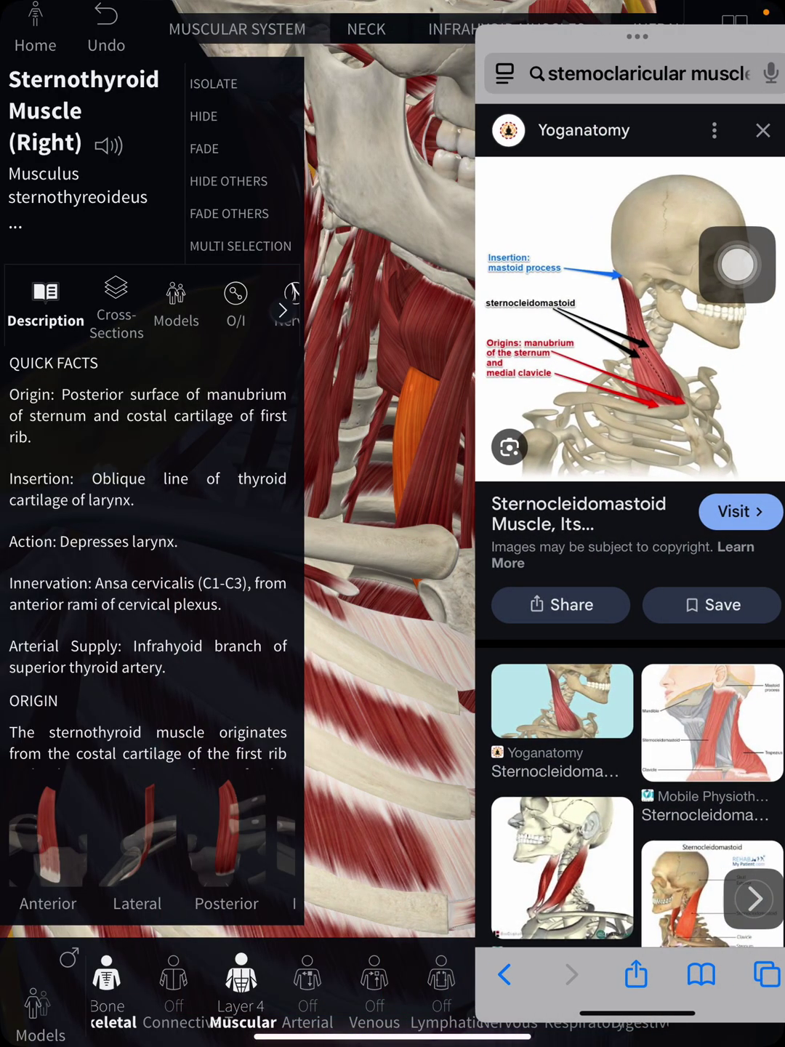
# Reposition the Safari Slide Over and return to the Toronto Notes croup page.
pyautogui.moveTo(638, 34); pyautogui.dragTo(0, 35)
pyautogui.moveTo(8, 523); pyautogui.dragTo(163, 523)
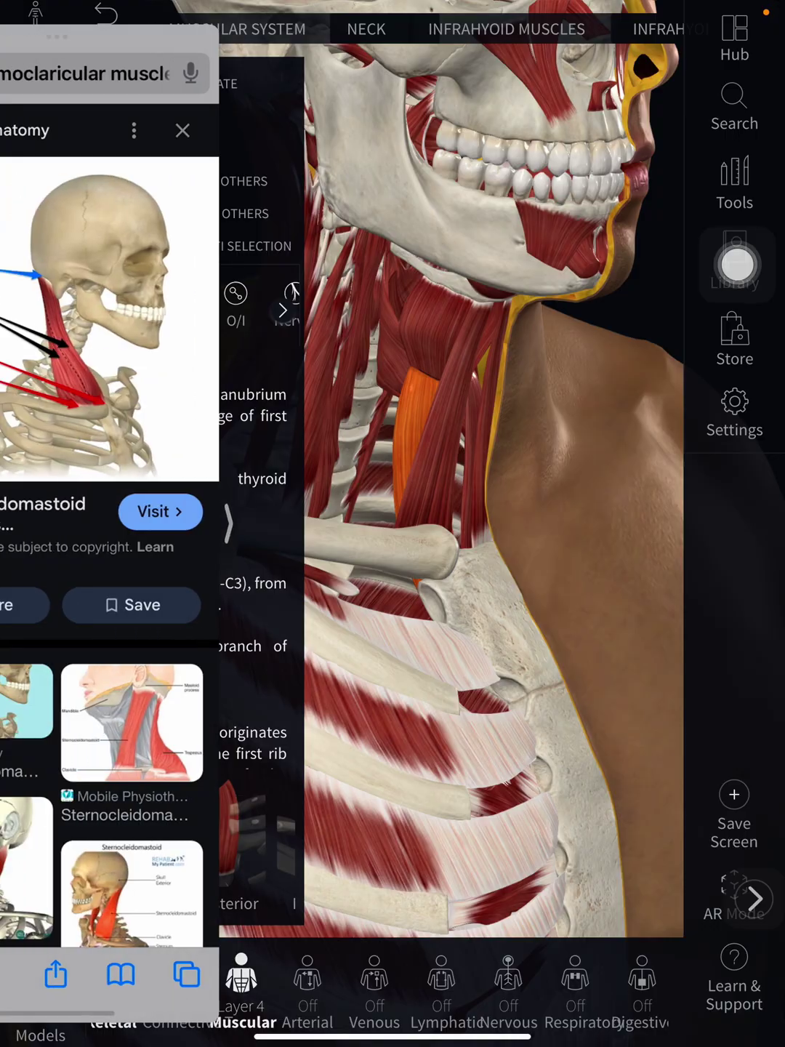
pyautogui.moveTo(58, 35); pyautogui.dragTo(769, 35)
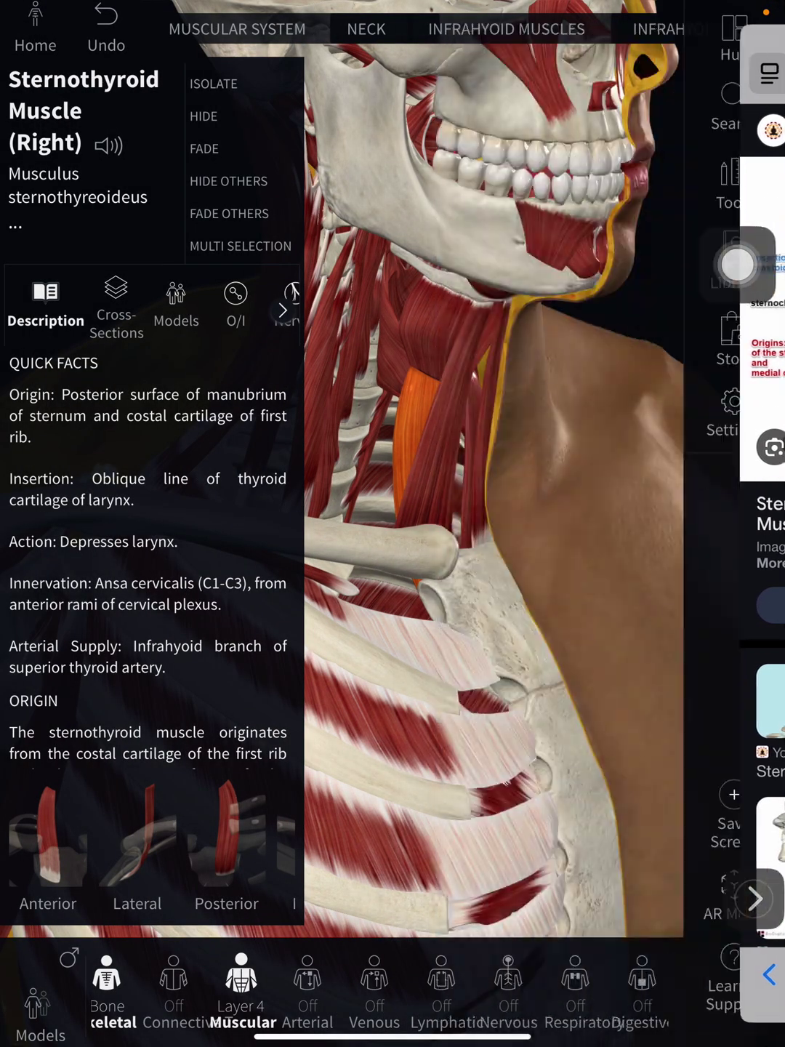
pyautogui.moveTo(777, 524); pyautogui.dragTo(637, 524)
pyautogui.moveTo(622, 34); pyautogui.dragTo(784, 35)
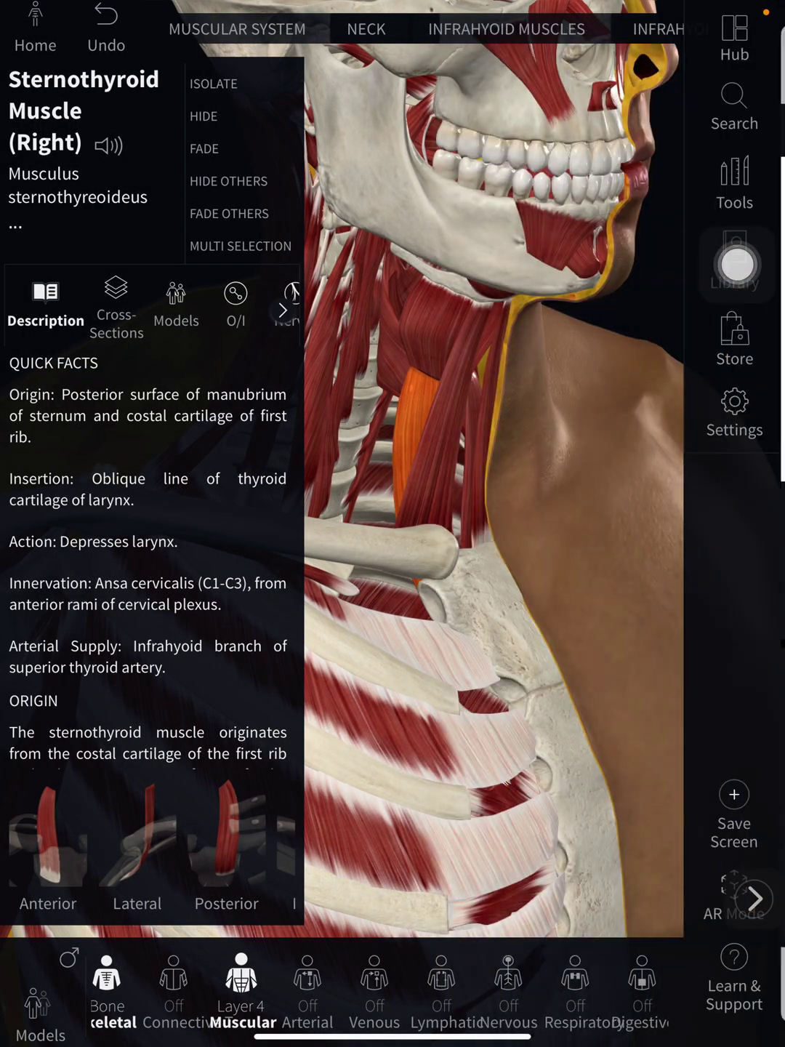
pyautogui.moveTo(781, 524); pyautogui.dragTo(638, 524)
pyautogui.moveTo(393, 1038); pyautogui.dragTo(83, 1037)
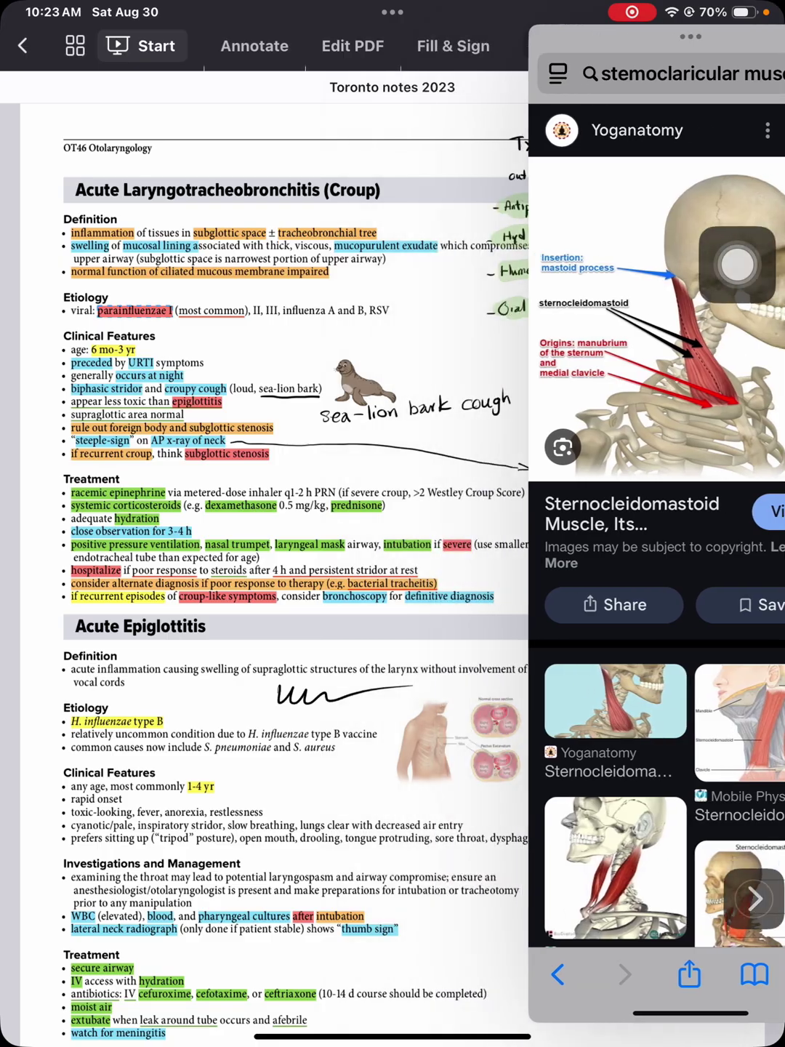
# Hide and reshow Safari, cycle to Music, then dismiss Slide Over for a full-screen page.
pyautogui.moveTo(597, 36); pyautogui.dragTo(781, 37)
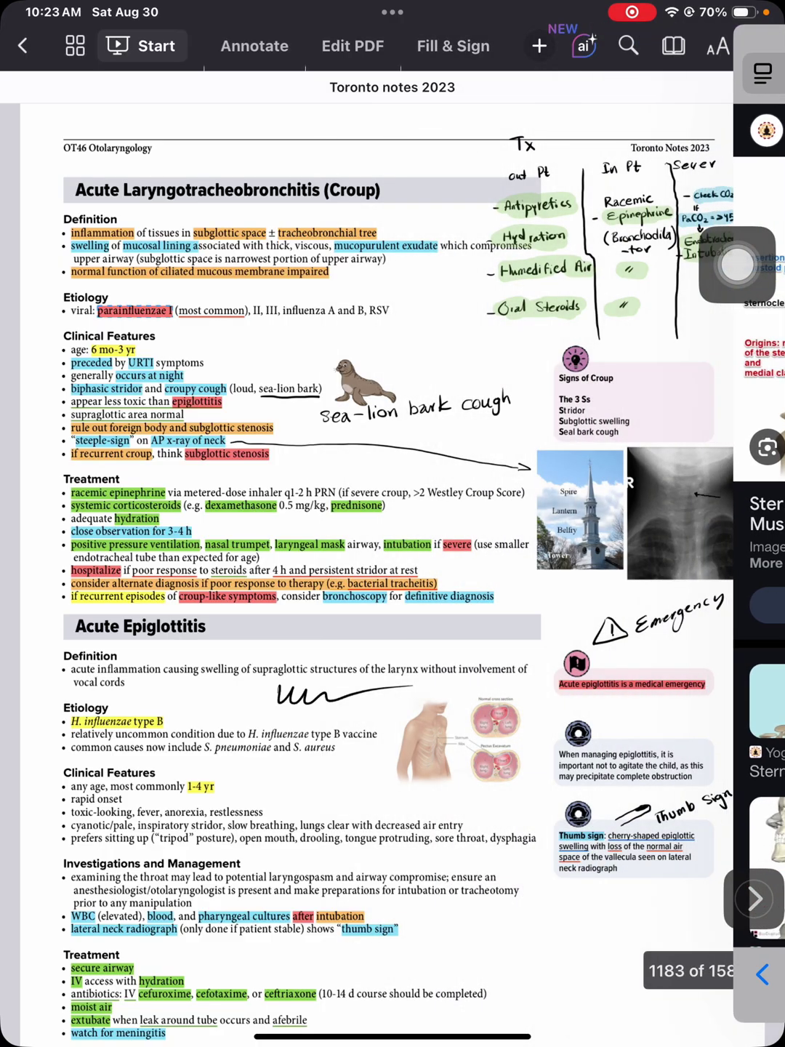
pyautogui.moveTo(781, 524); pyautogui.dragTo(622, 523)
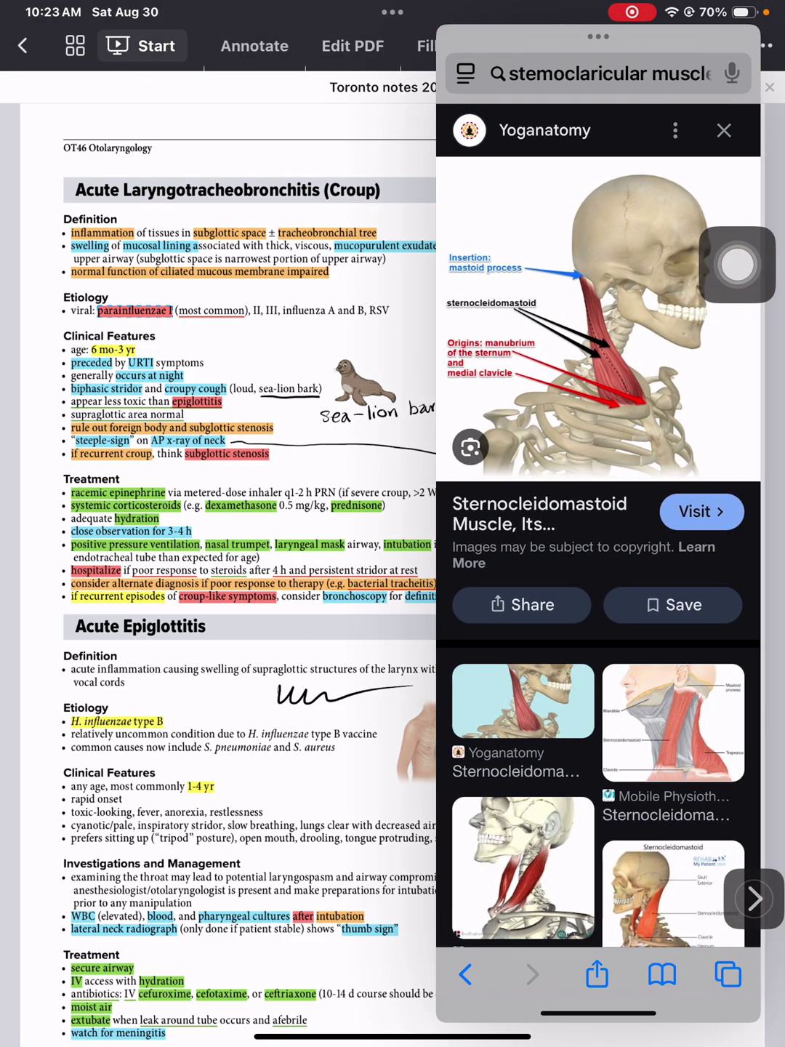
pyautogui.moveTo(539, 1013); pyautogui.dragTo(704, 1013)
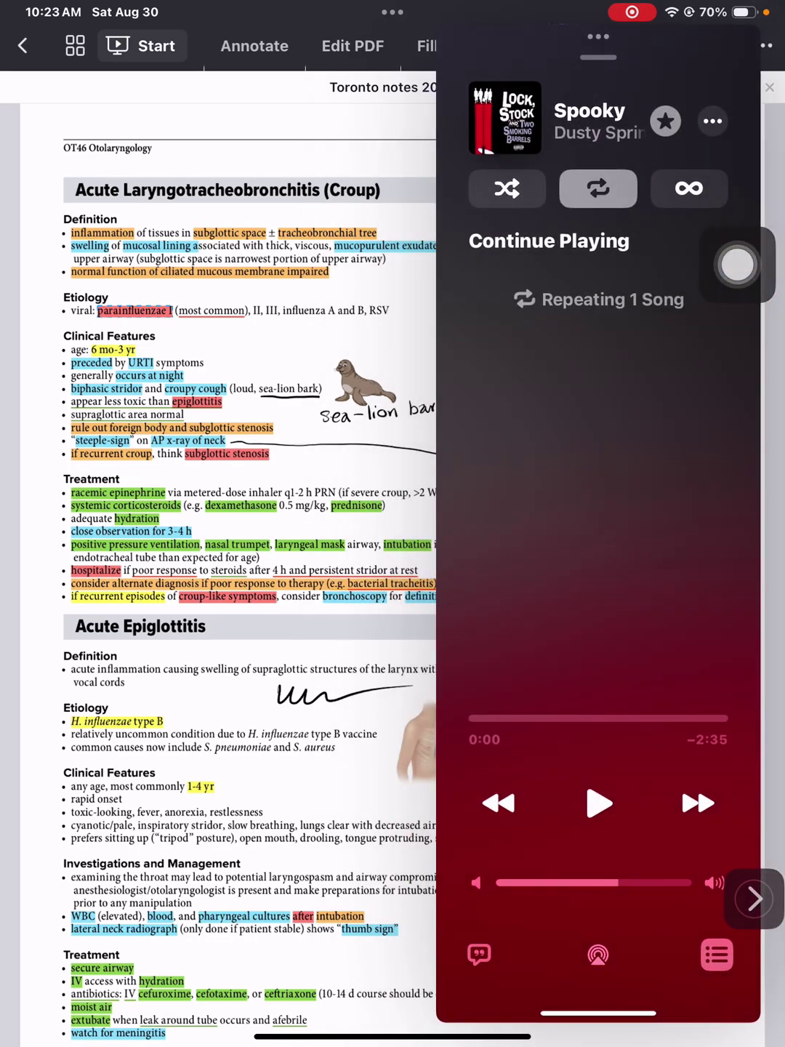
pyautogui.moveTo(597, 1013); pyautogui.dragTo(409, 1013)
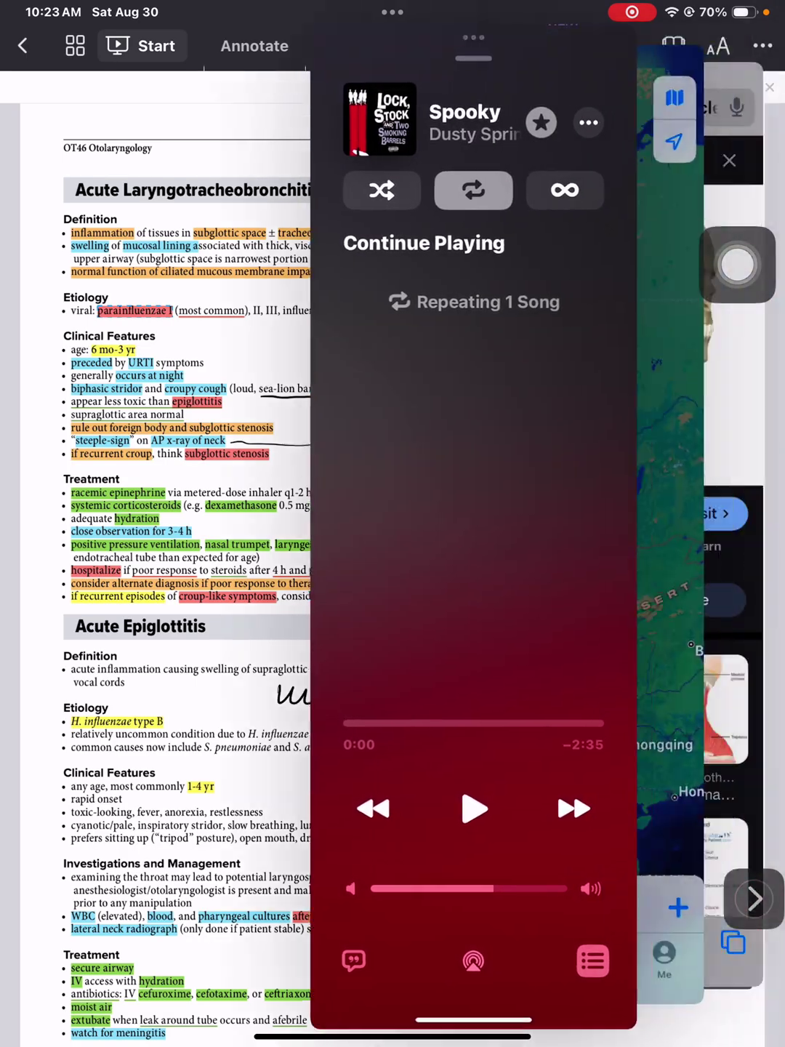
pyautogui.moveTo(490, 491); pyautogui.dragTo(778, 491)
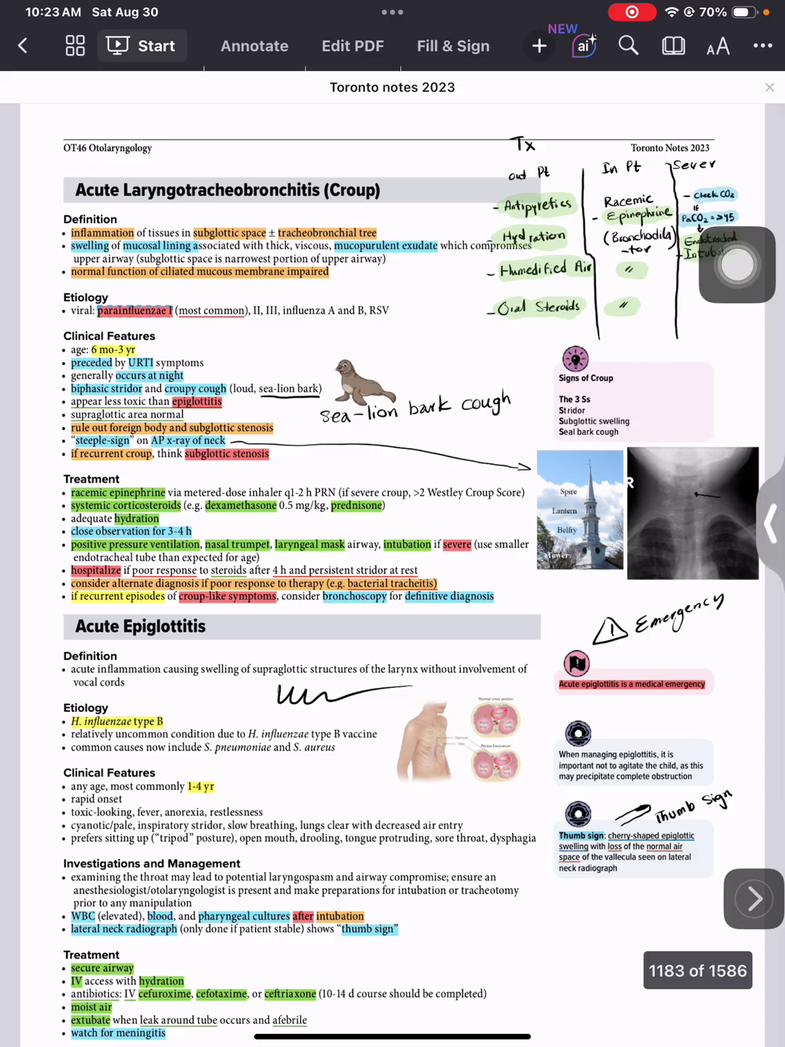
# Erase the scribble beside the Acute Epiglottitis etiology with the Eraser.
pyautogui.click(254, 46)
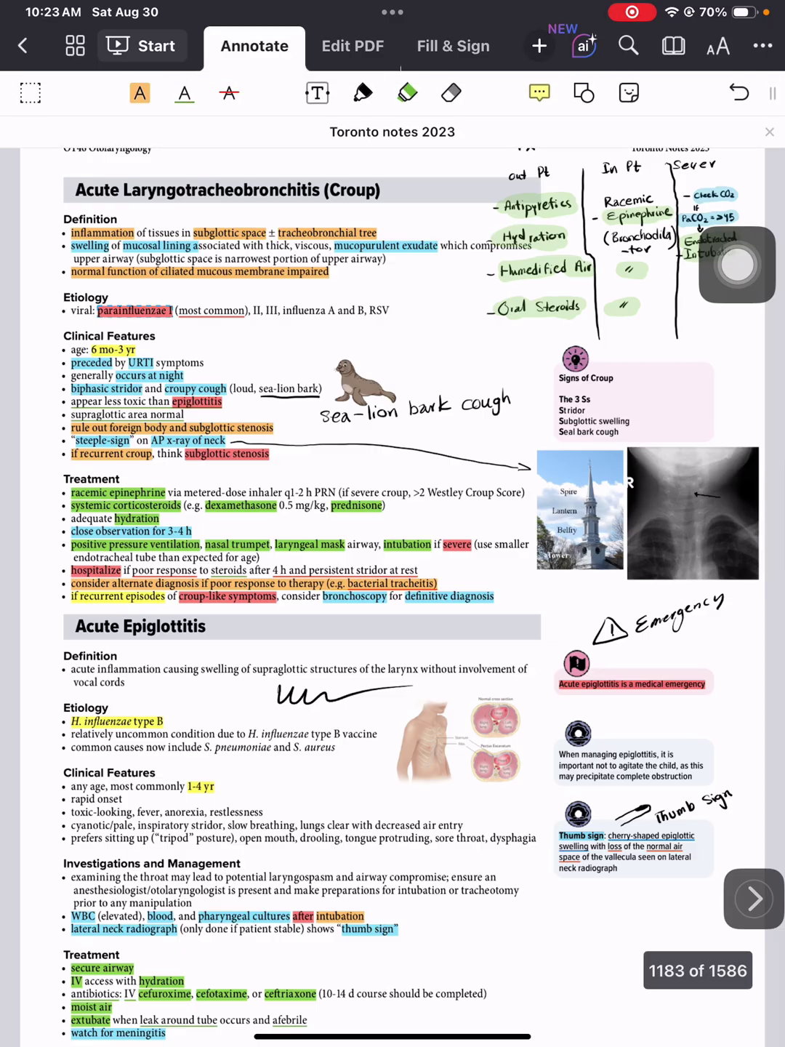
pyautogui.click(451, 93)
pyautogui.moveTo(283, 696); pyautogui.dragTo(409, 690)
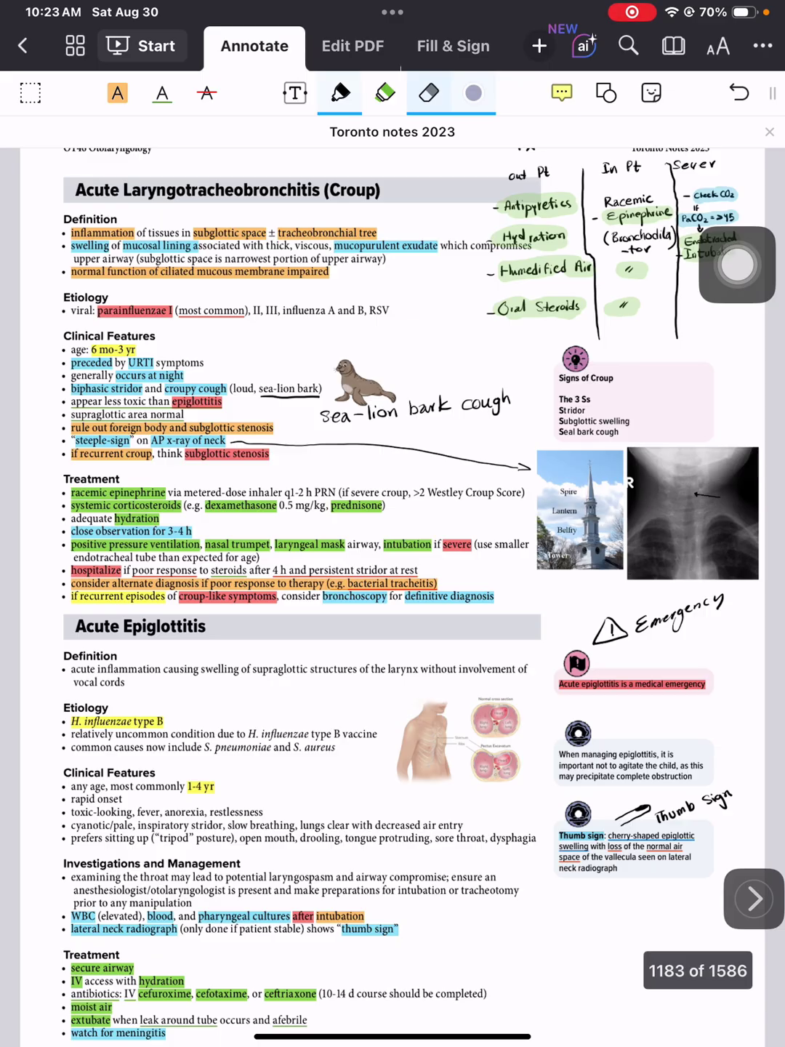
# Draw a small test squiggle near Etiology with the Pen, then erase it.
pyautogui.click(340, 92)
pyautogui.moveTo(320, 703); pyautogui.dragTo(404, 694)
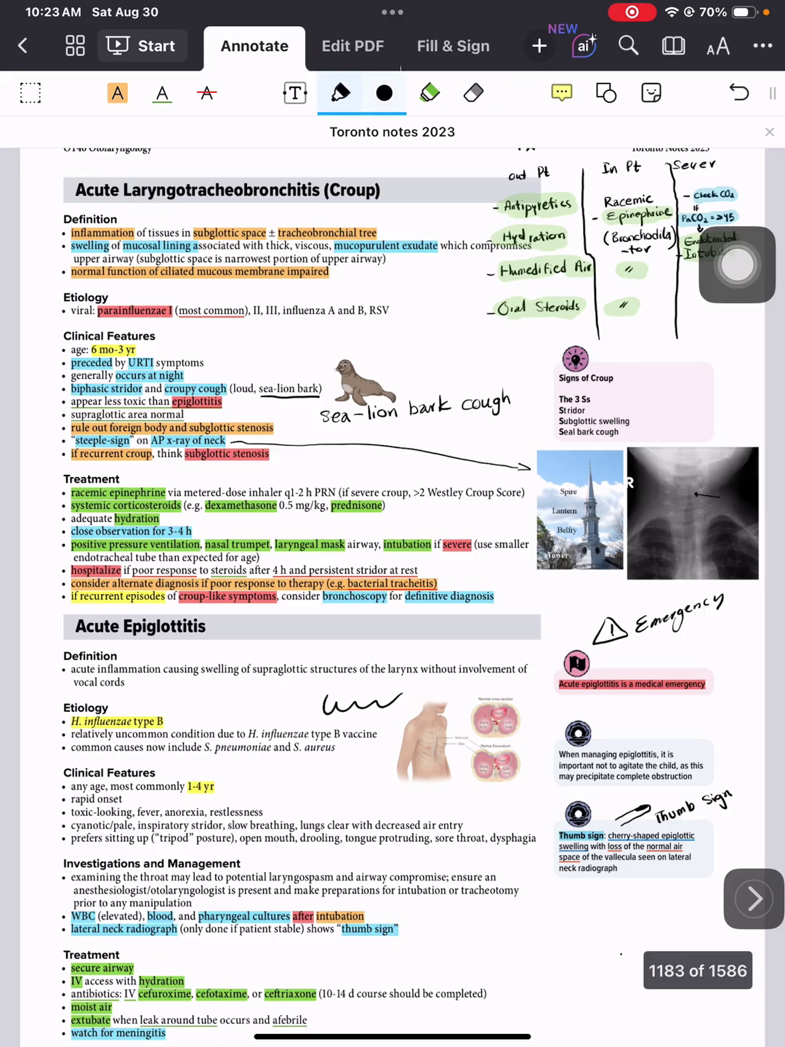
pyautogui.click(474, 93)
pyautogui.moveTo(325, 704); pyautogui.dragTo(401, 697)
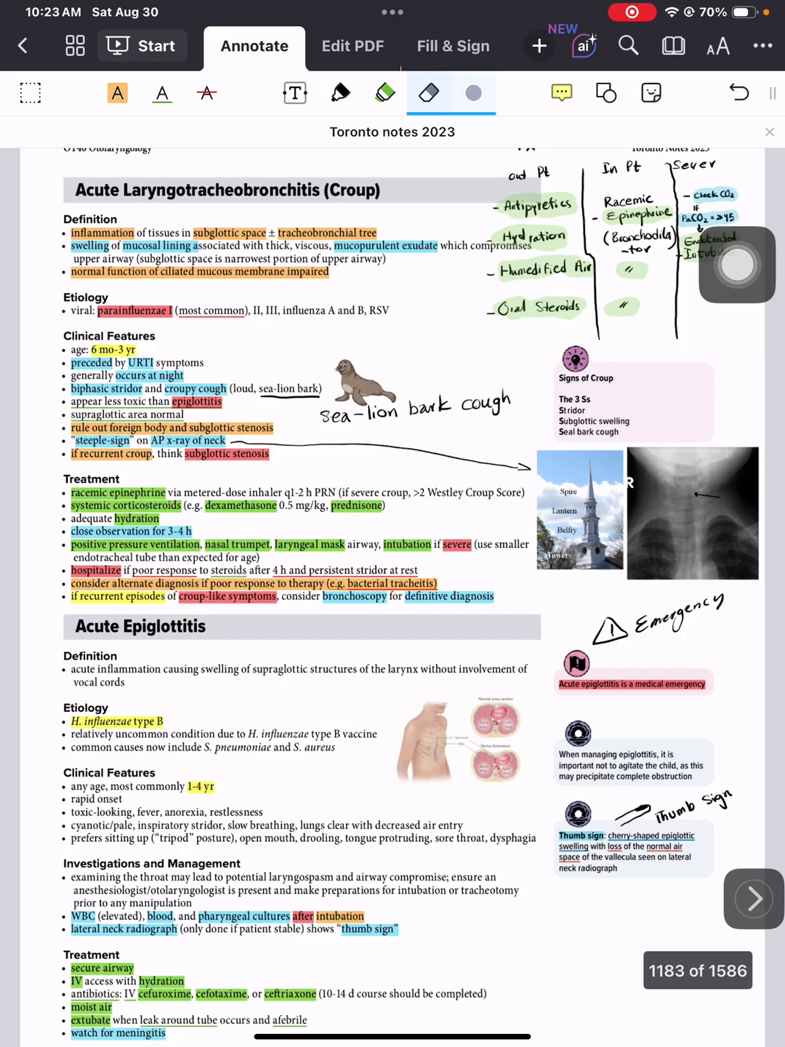
pyautogui.scroll(5, 393, 409)
pyautogui.scroll(-6, 392, 409)
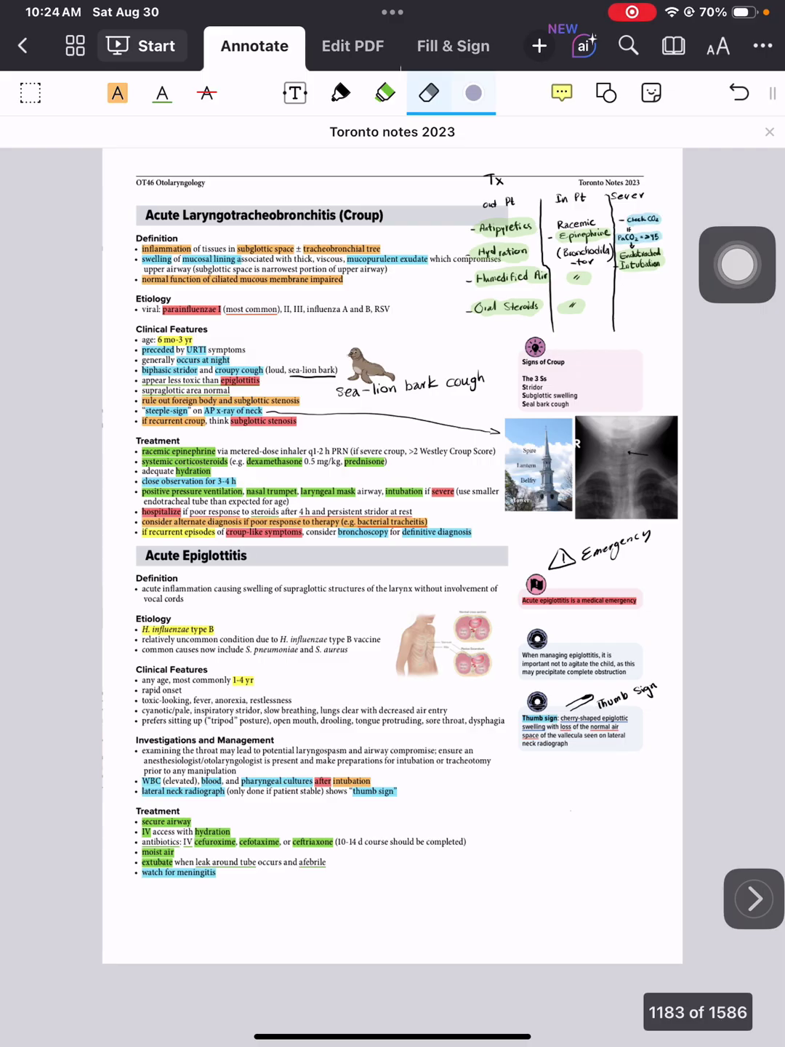
pyautogui.moveTo(782, 523); pyautogui.dragTo(573, 524)
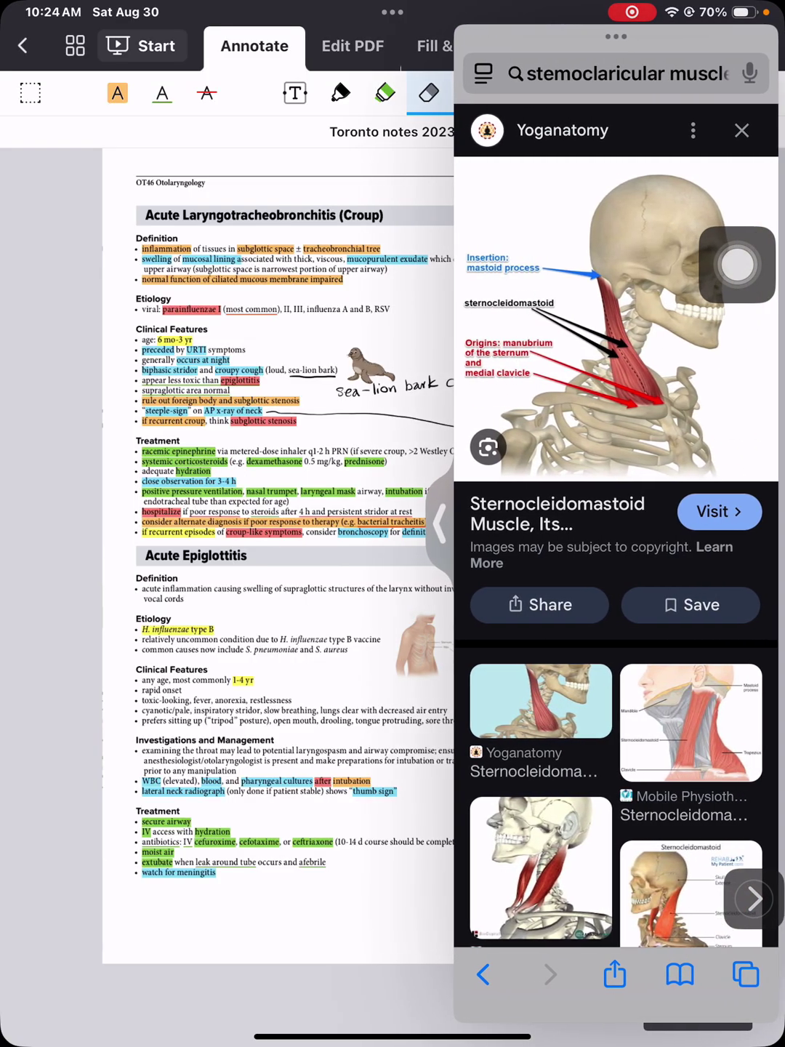
pyautogui.moveTo(616, 36); pyautogui.dragTo(782, 36)
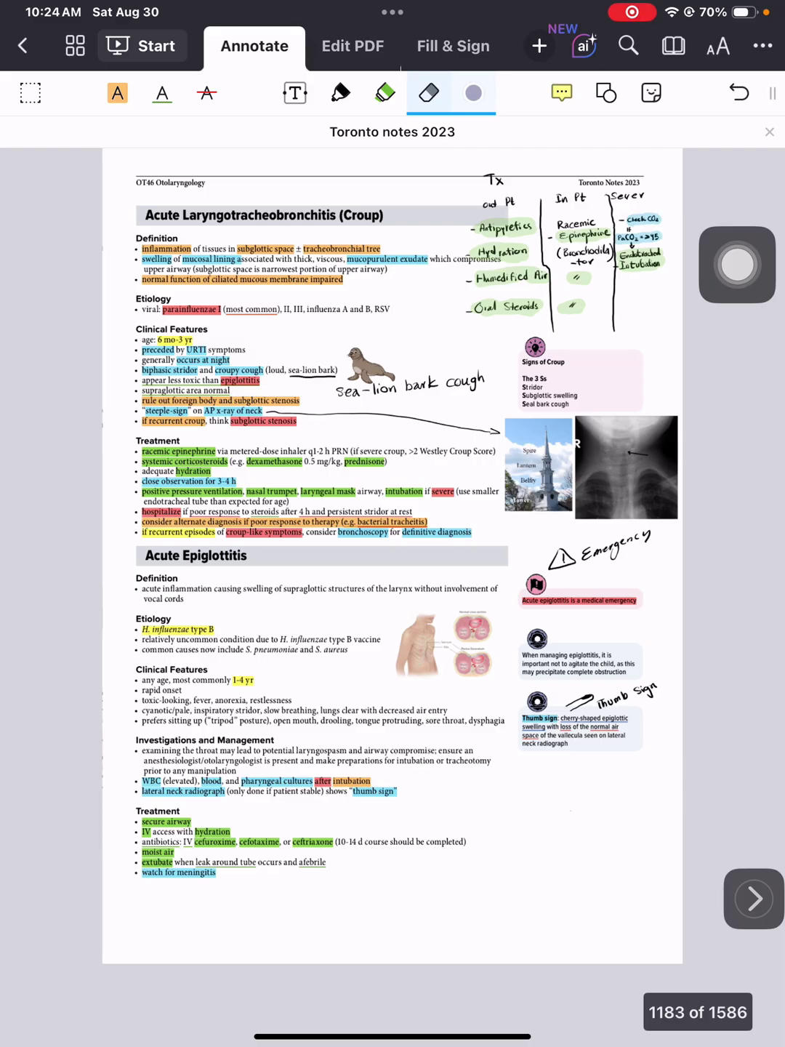
pyautogui.moveTo(782, 524); pyautogui.dragTo(572, 523)
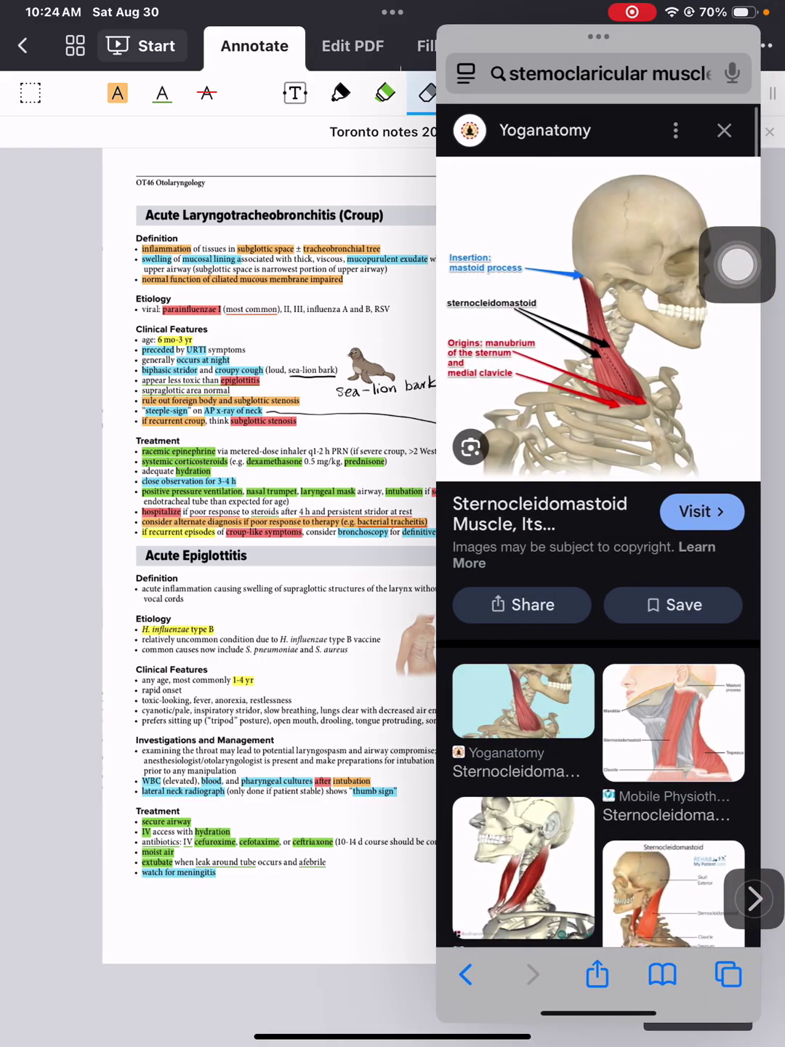
pyautogui.moveTo(685, 36); pyautogui.dragTo(784, 36)
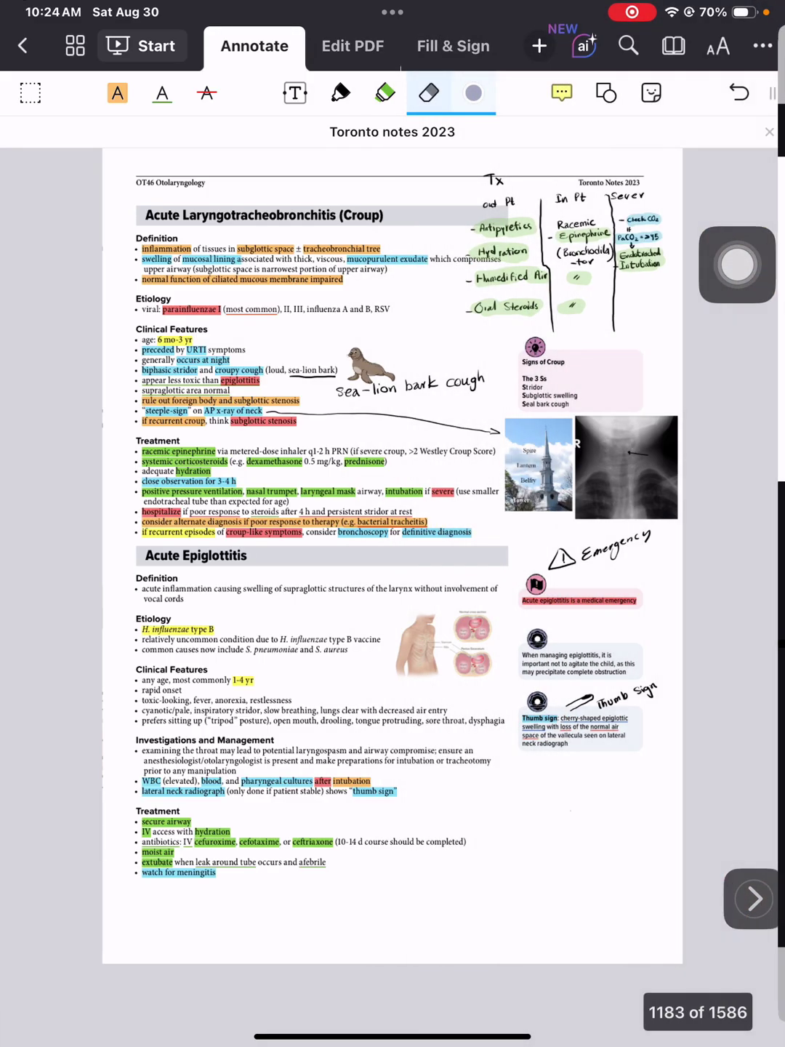
pyautogui.moveTo(769, 523); pyautogui.dragTo(523, 524)
pyautogui.moveTo(638, 24); pyautogui.dragTo(784, 24)
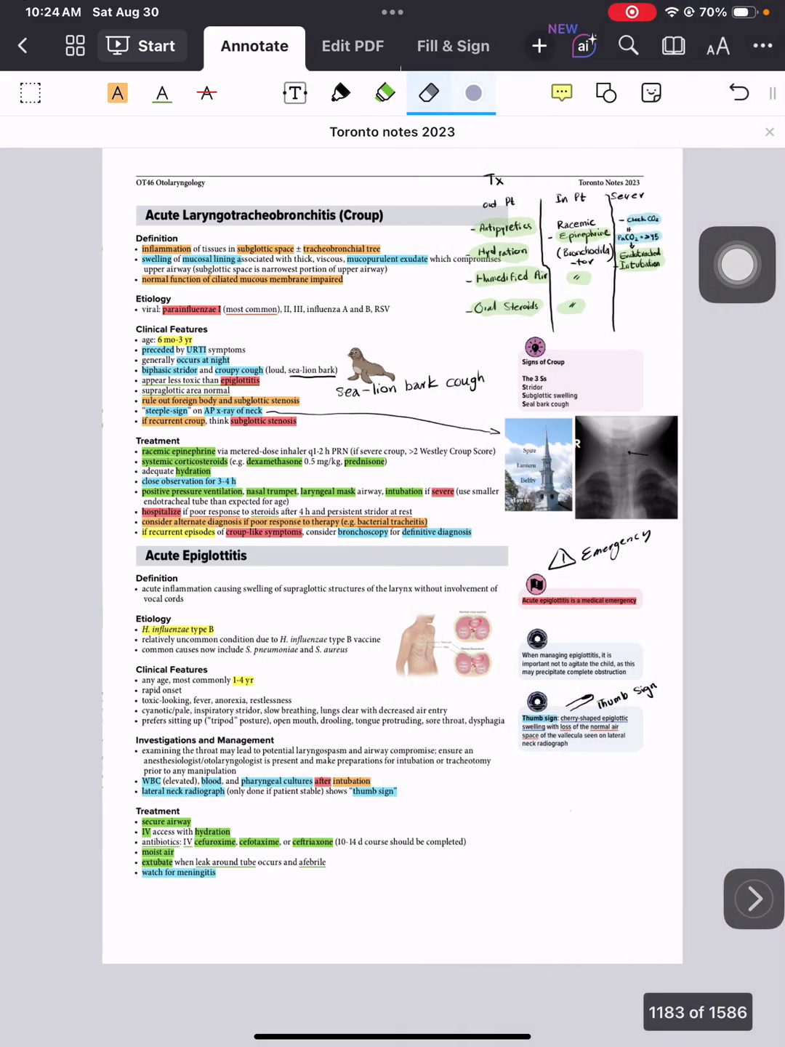